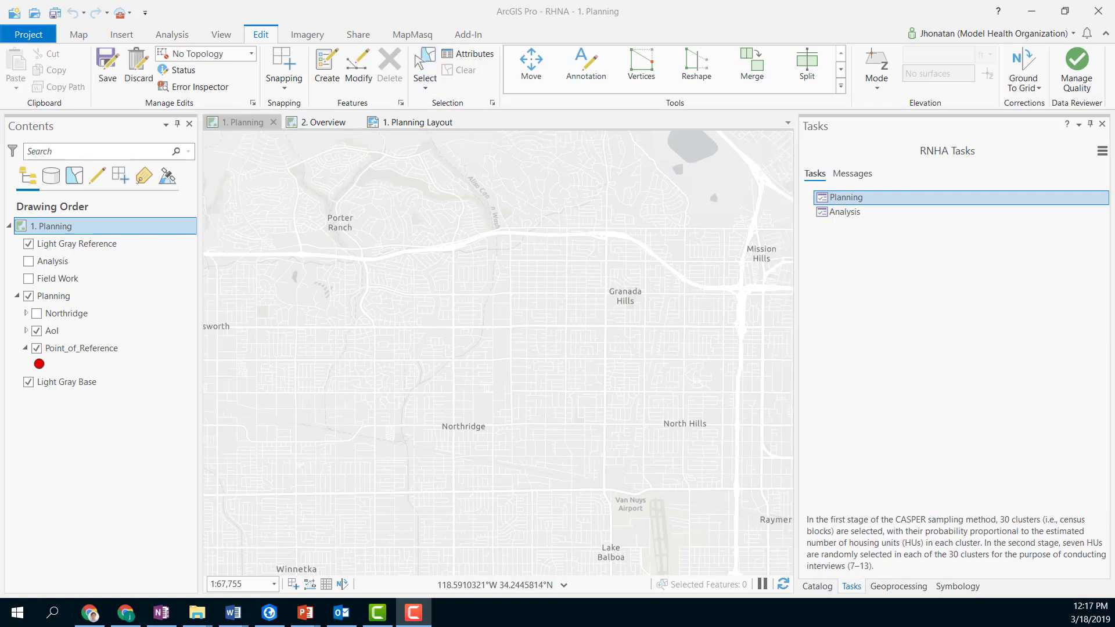
- Start the Planning task and place a Point_of_Reference feature on Northridge in the map
left_click(1099, 197)
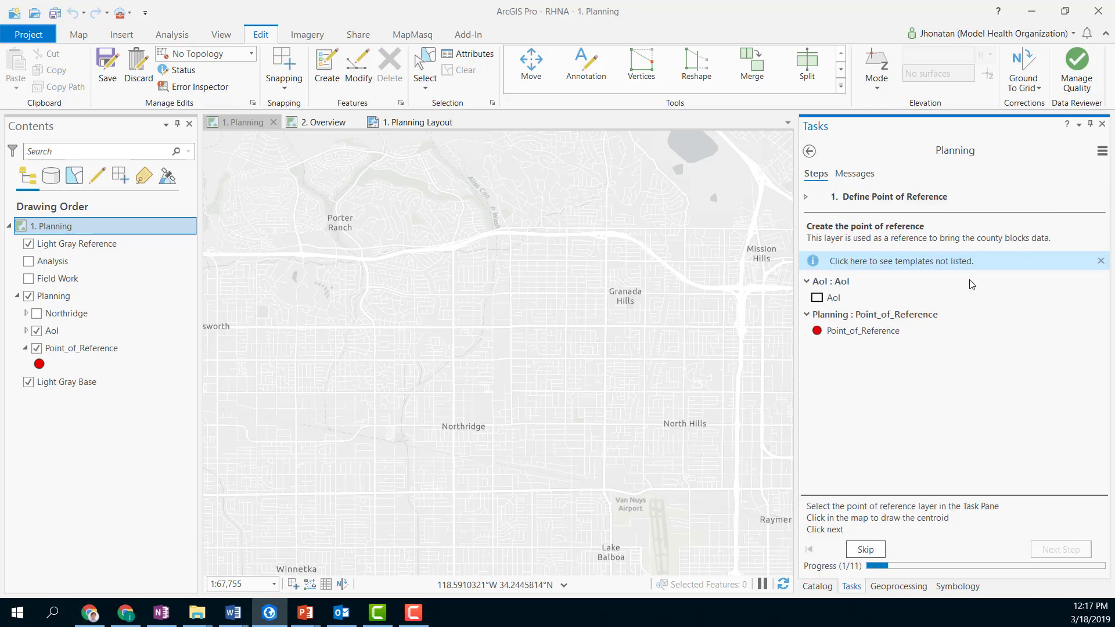
left_click(871, 332)
left_click(455, 428)
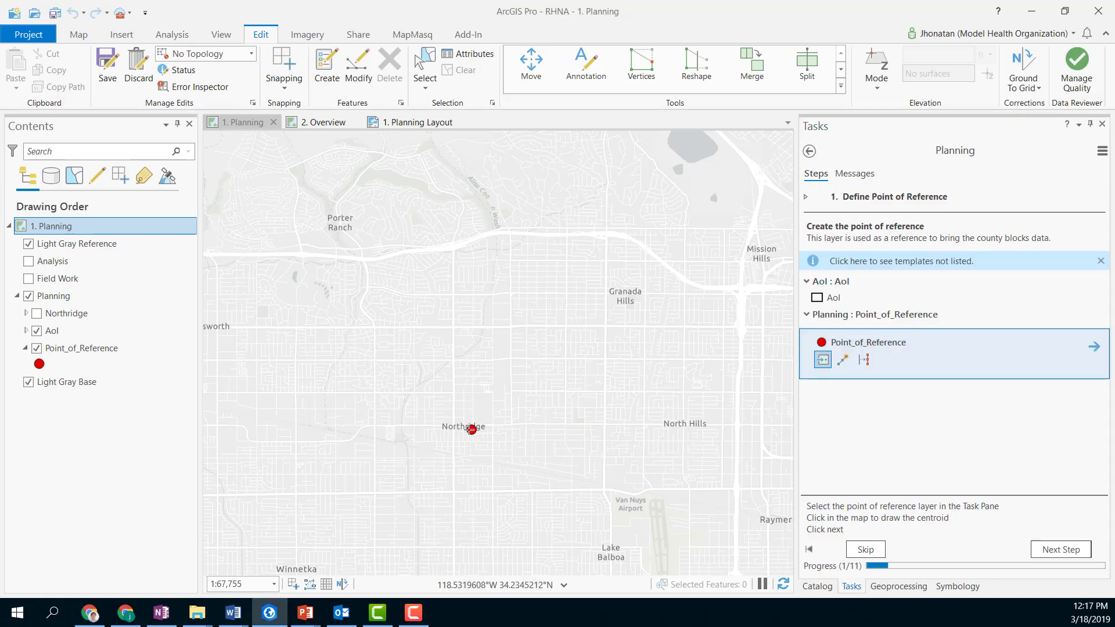
left_click(1061, 550)
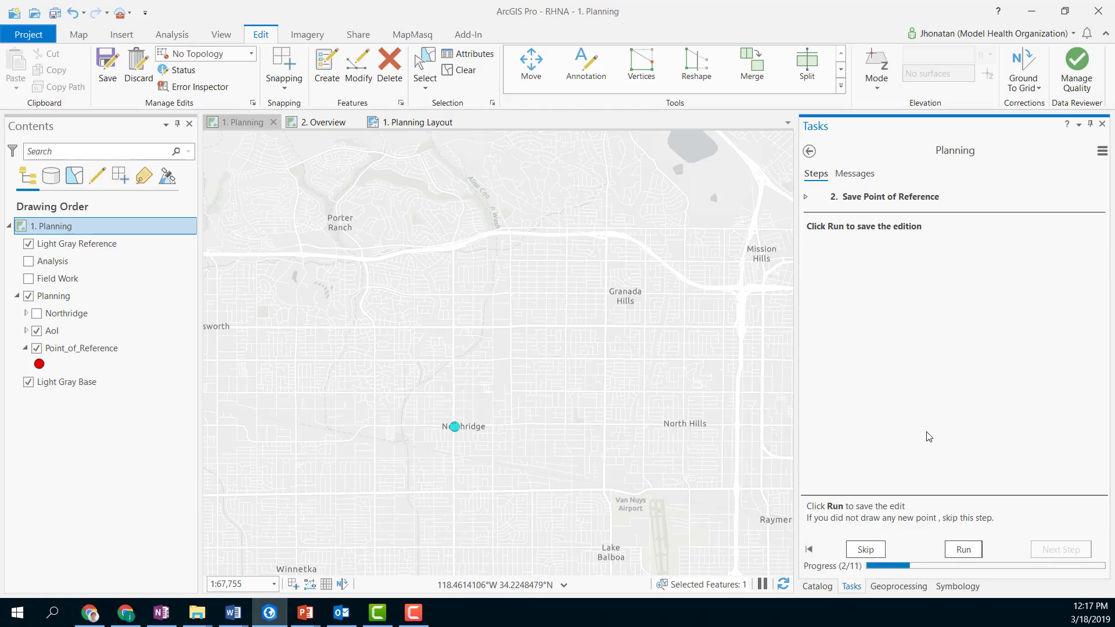
- Save the new point of reference and advance to the Obtain Census Blocks Layer step
left_click(966, 541)
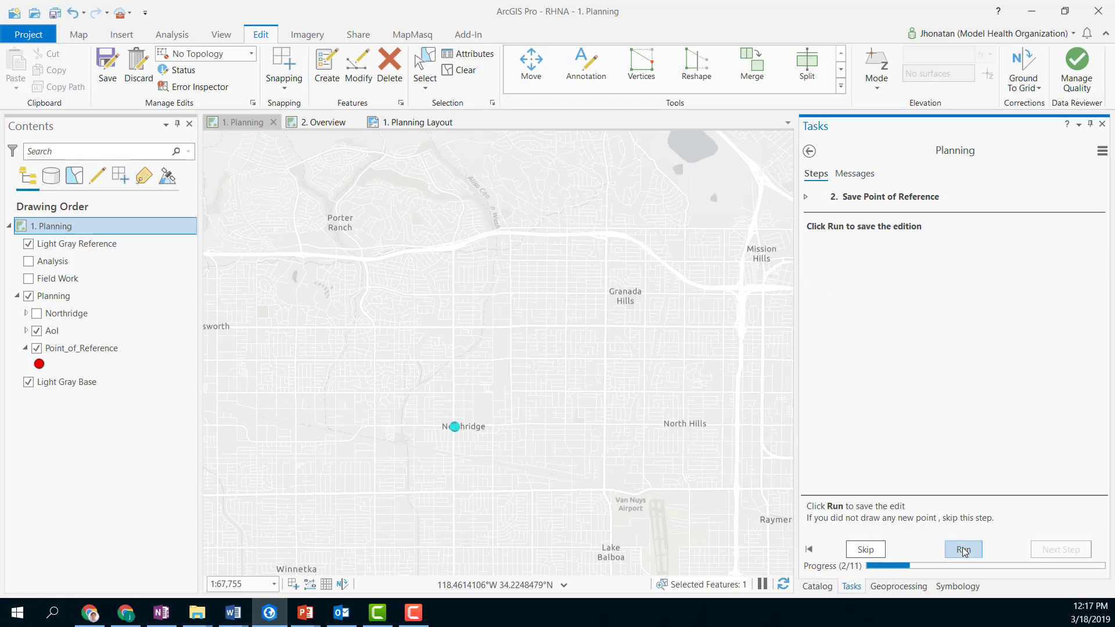
left_click(581, 329)
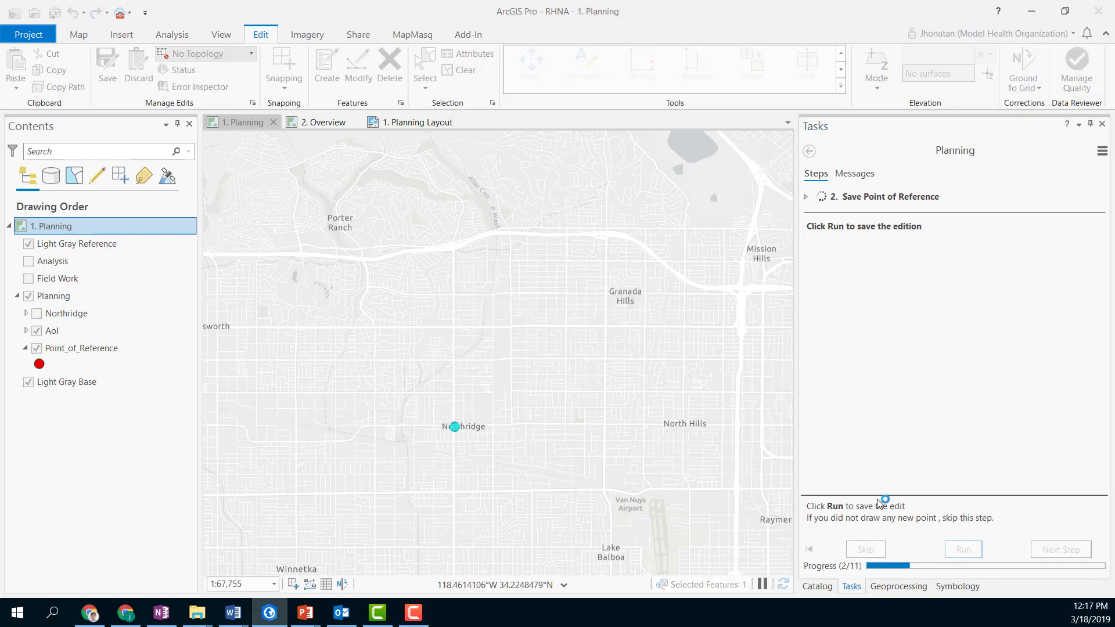
left_click(1055, 555)
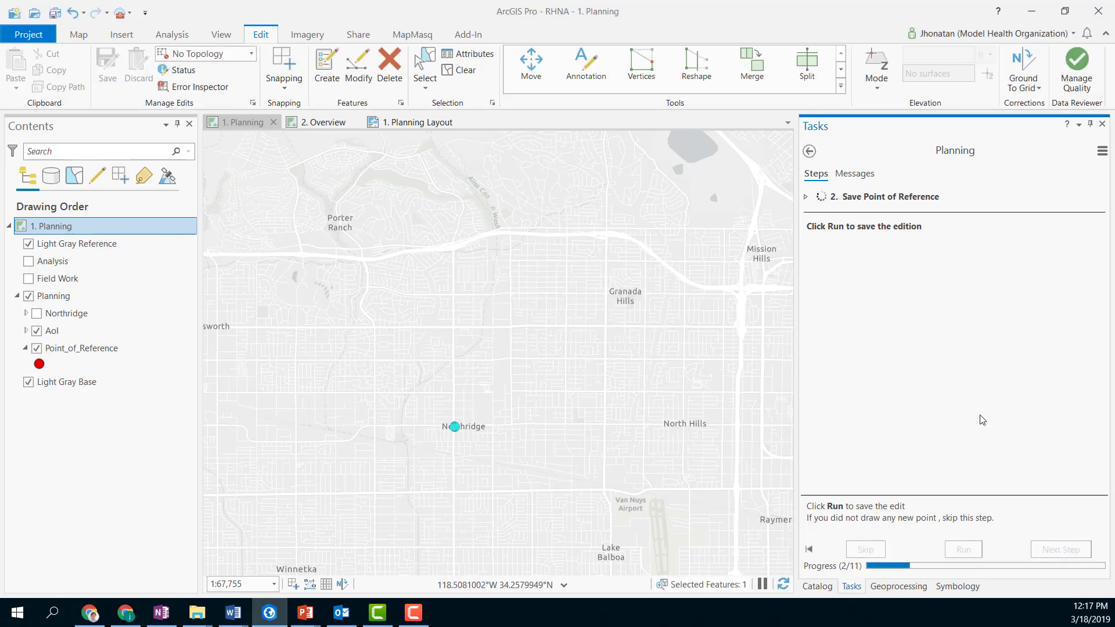
- Obtain the census blocks using Point_of_Reference as the point of reference and LA as the output layer in Results.gdb
left_click(1054, 292)
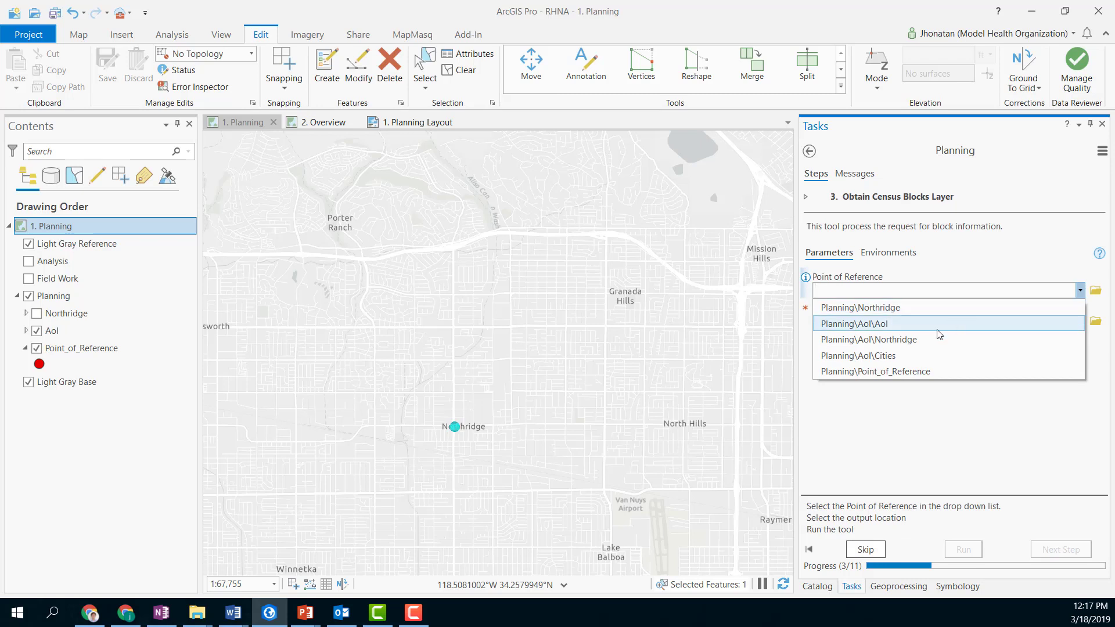
left_click(866, 339)
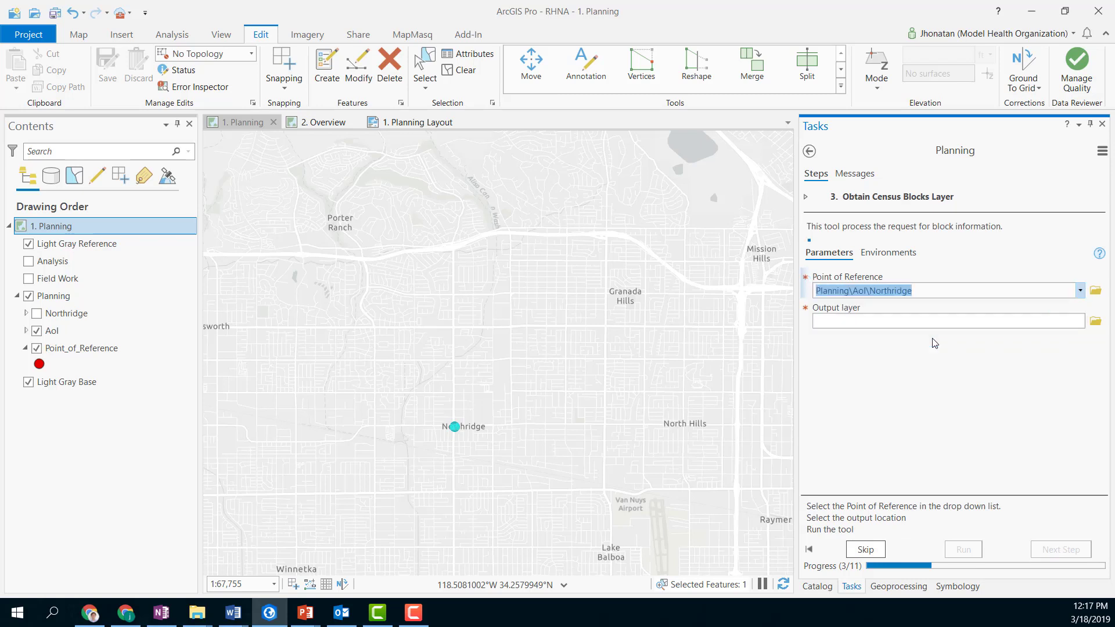
left_click(1080, 291)
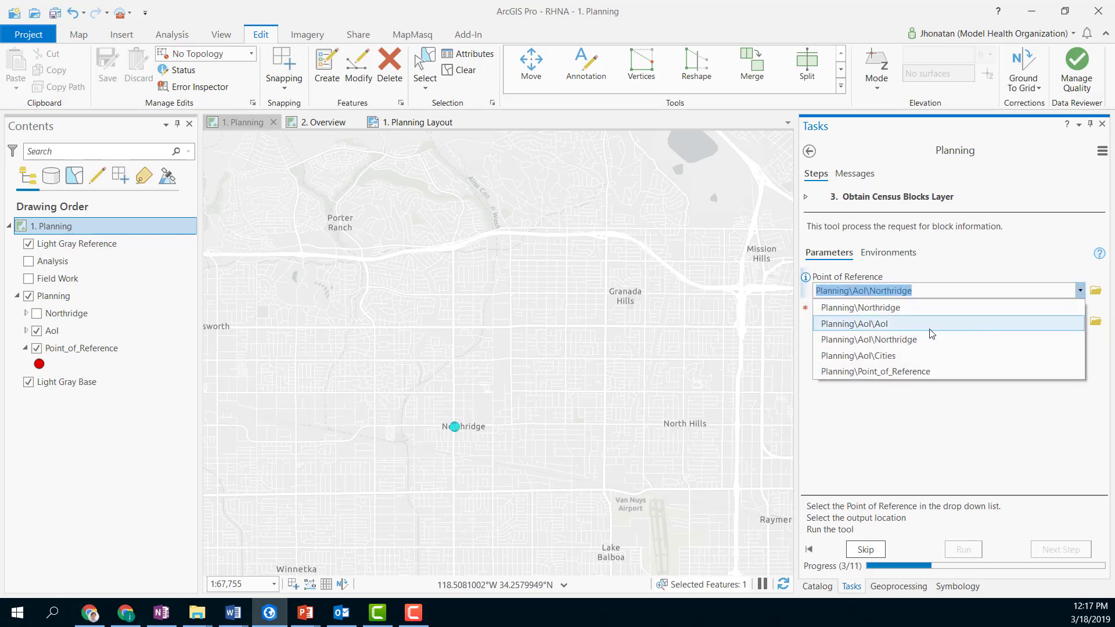
left_click(914, 371)
left_click(1095, 322)
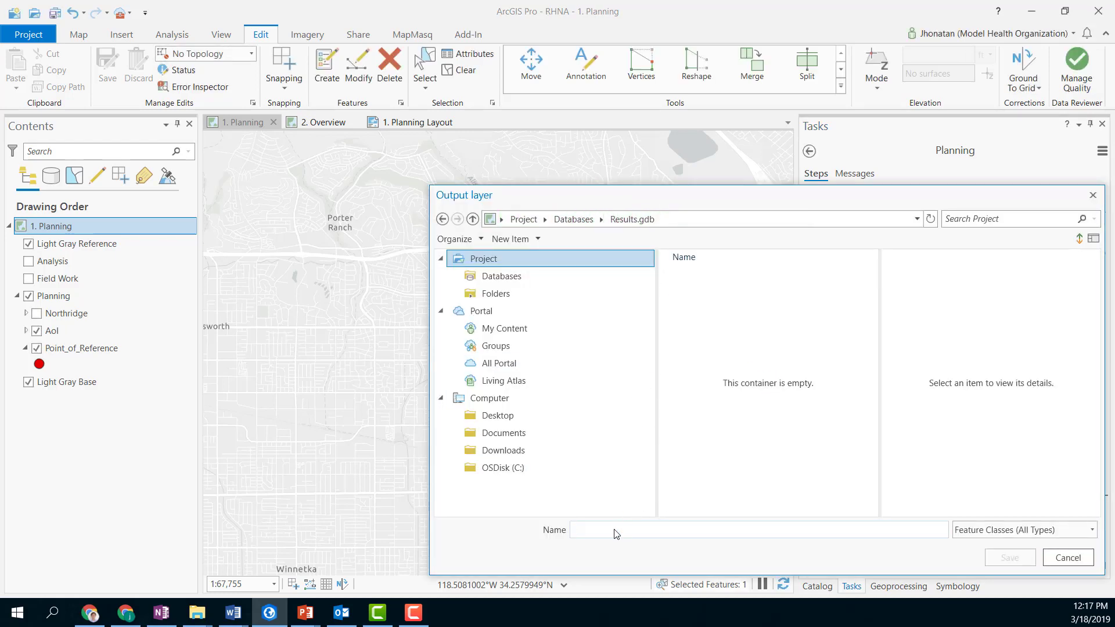
type("LA")
left_click(1009, 558)
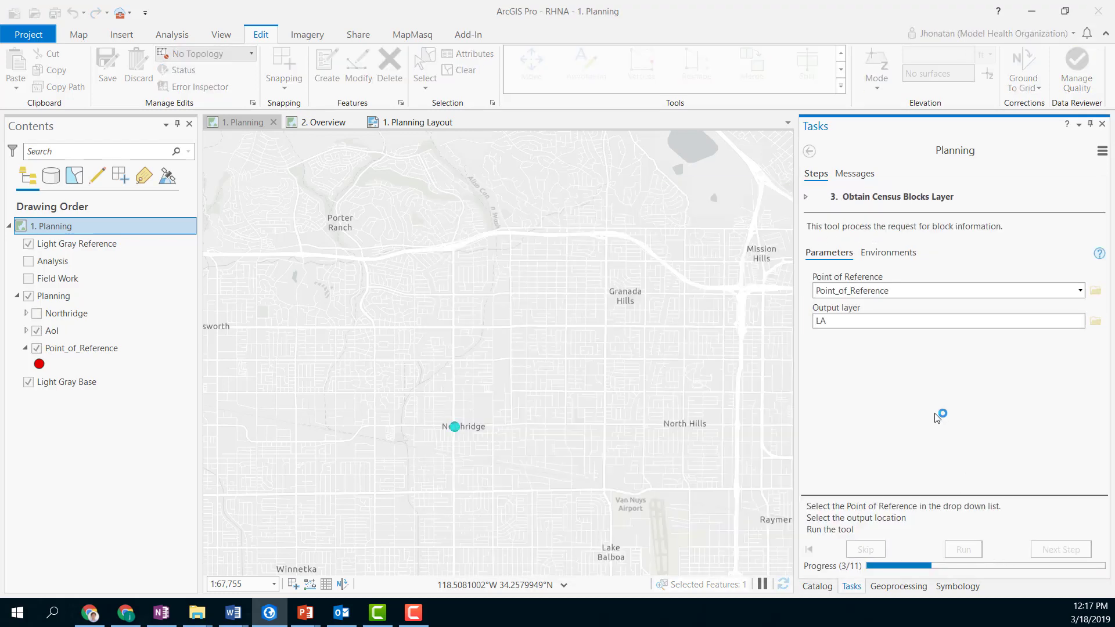
left_click(965, 550)
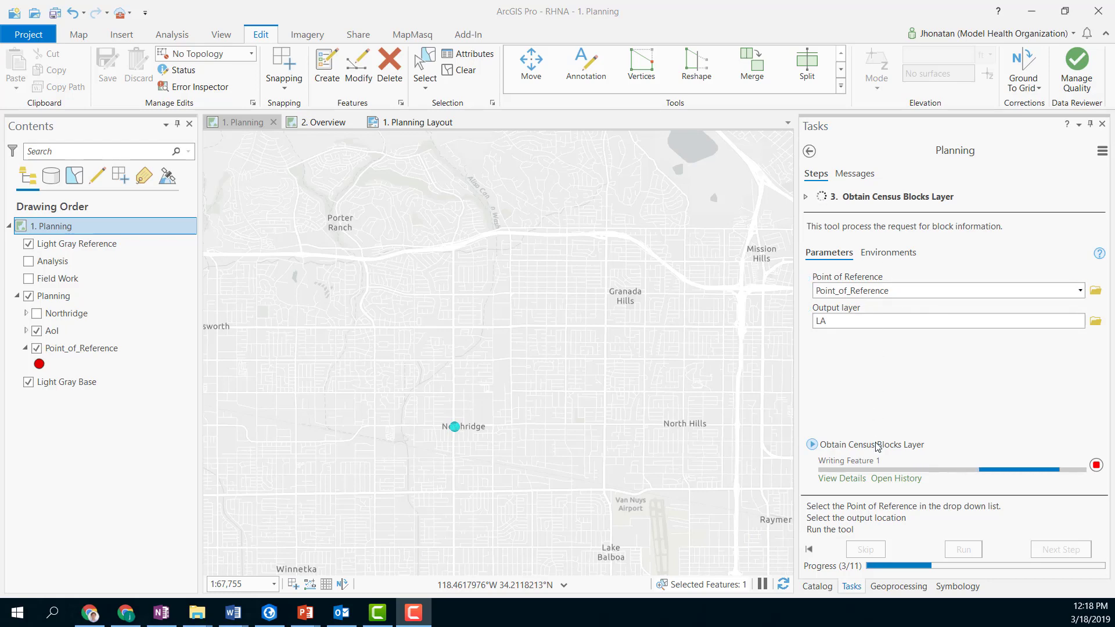
mouse_move(878, 446)
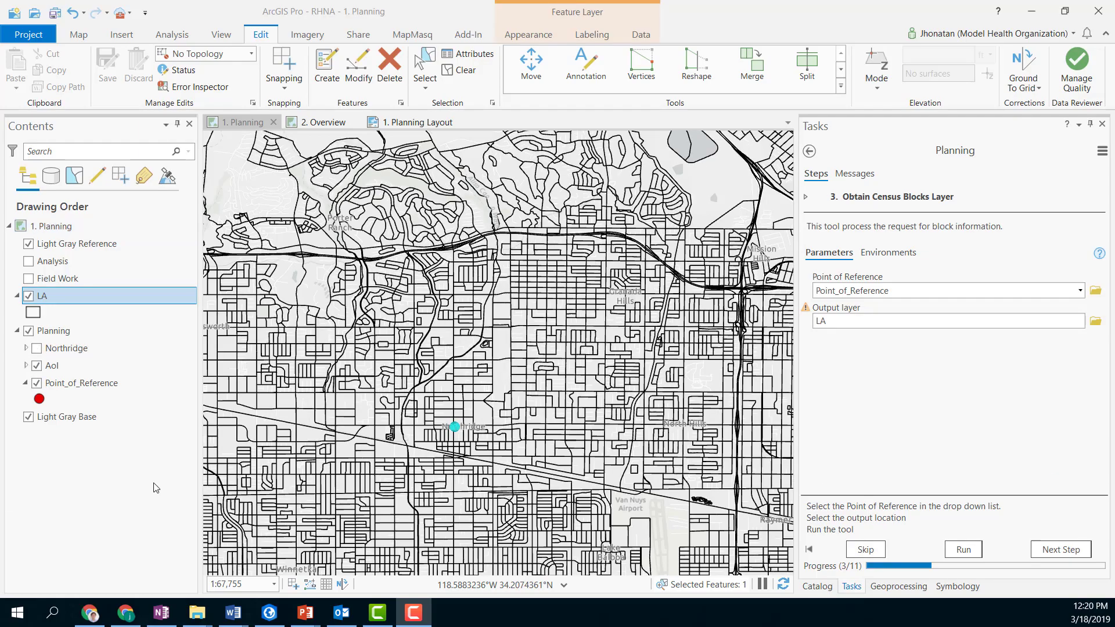
- Finish the Obtain Census Blocks Layer step and advance the task to Define AOI
scroll(504, 410, "down", 2)
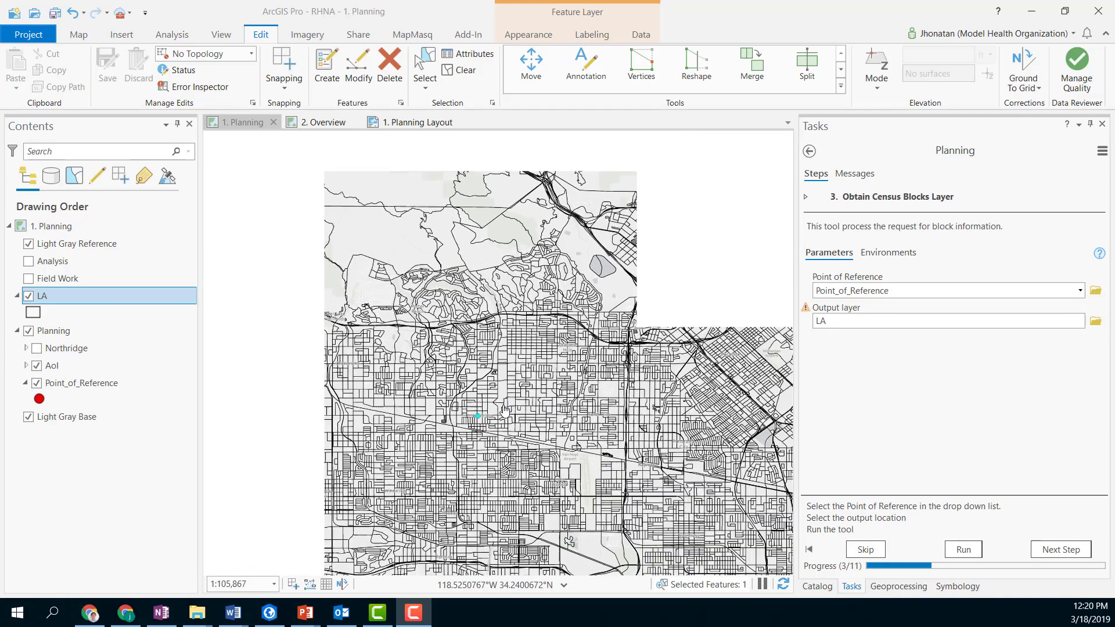
scroll(505, 410, "down", 2)
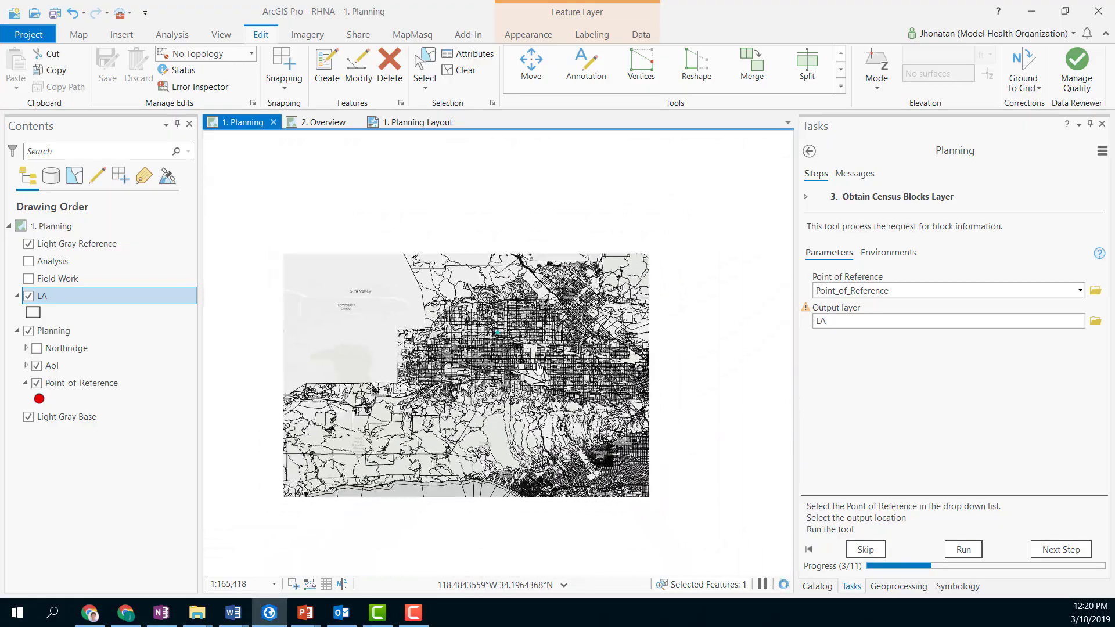
scroll(496, 336, "down", 2)
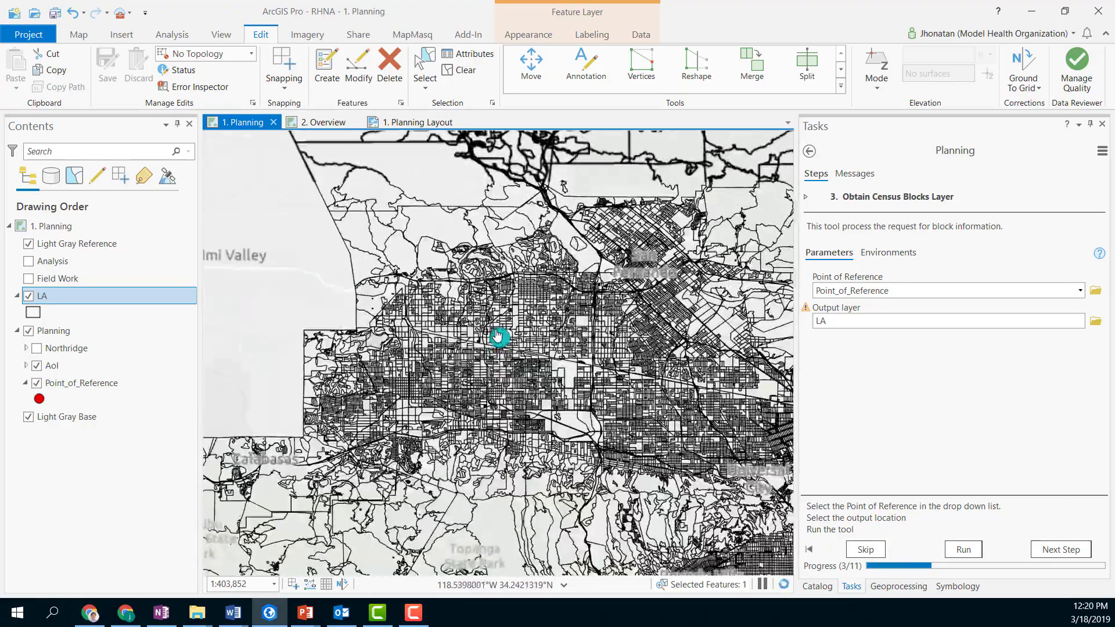
scroll(498, 337, "up", 5)
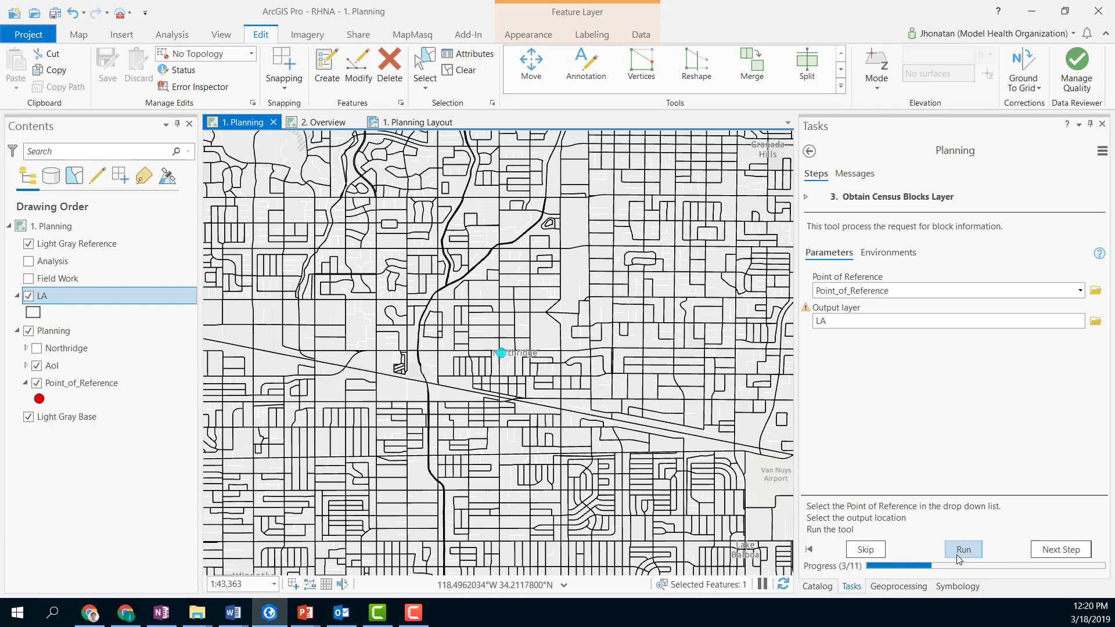
left_click(958, 550)
left_click(1054, 551)
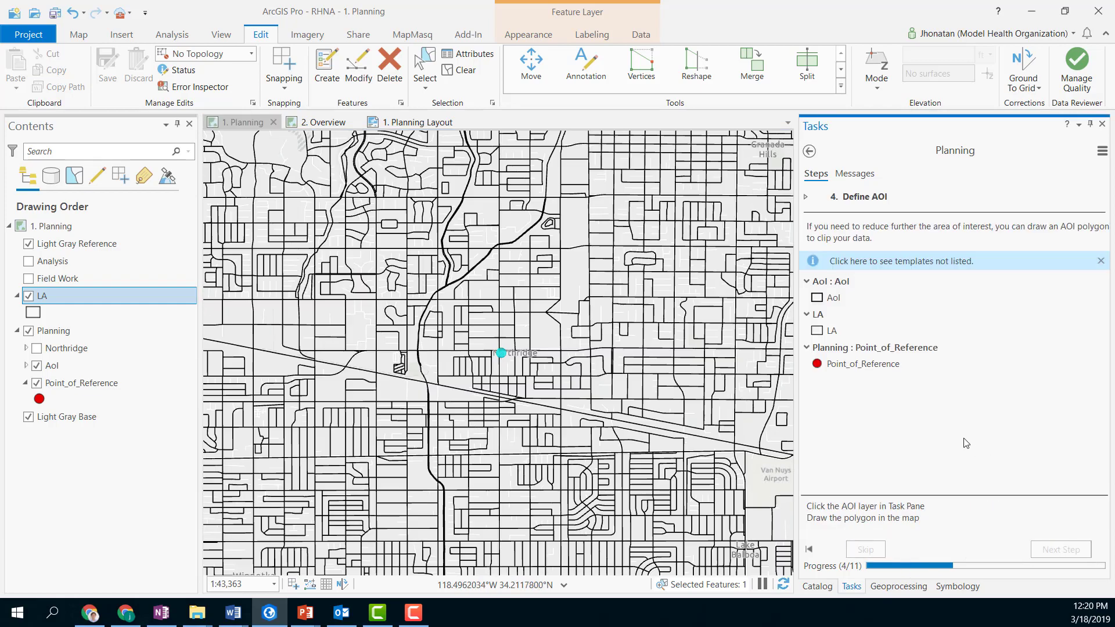
- Draw a five-vertex, roughly rectangular polygon around Northridge with the AoI template
scroll(564, 392, "down", 1)
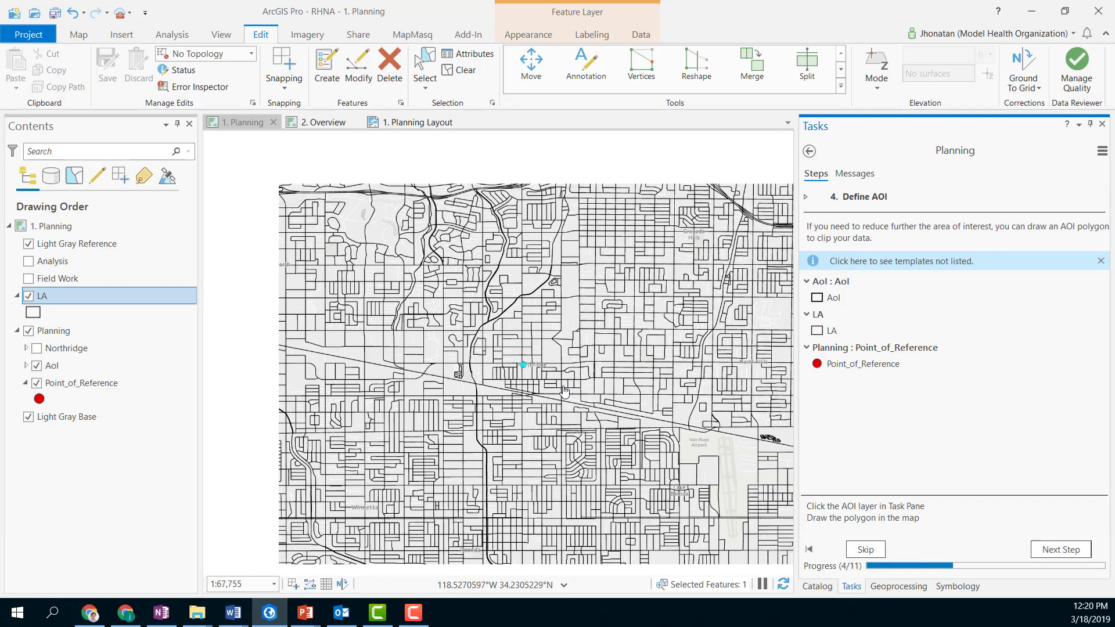
scroll(564, 392, "up", 1)
left_click(52, 366)
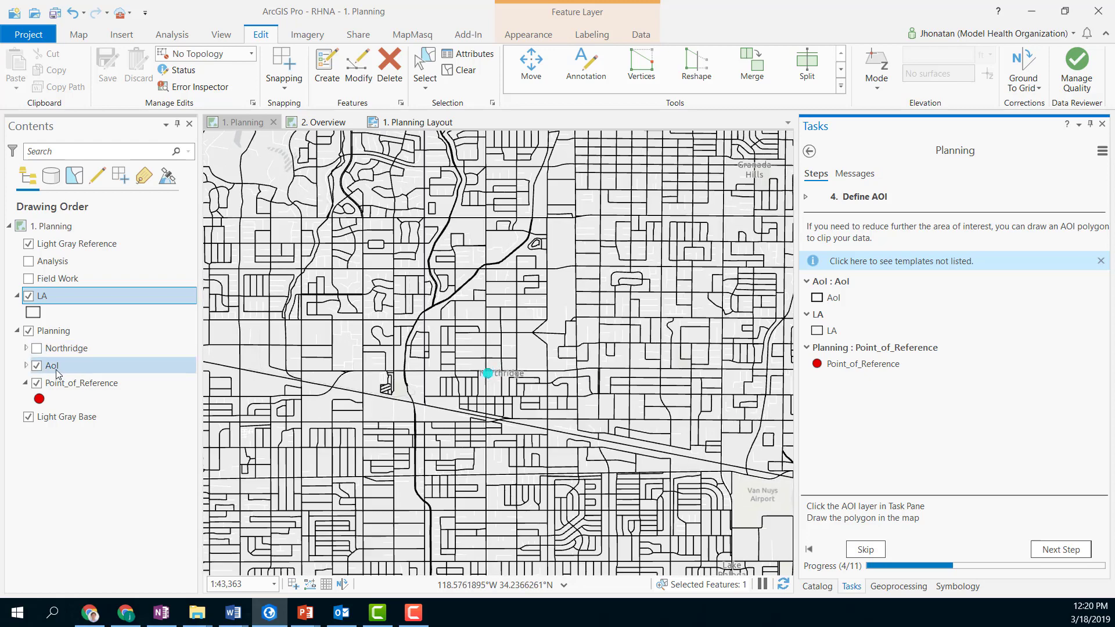
left_click(838, 300)
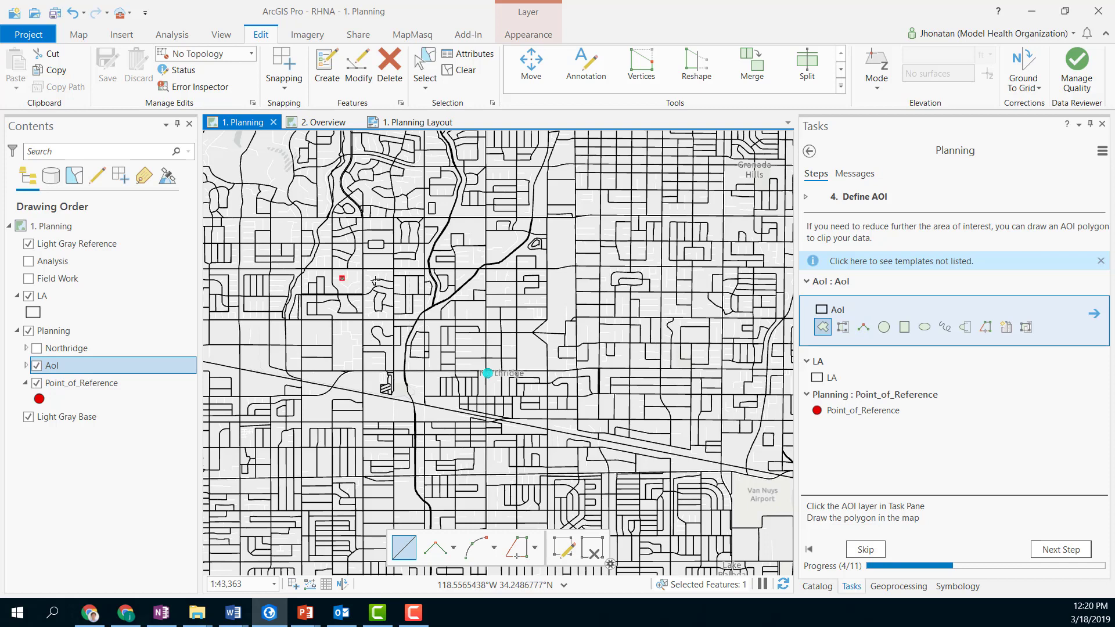
left_click(597, 277)
left_click(588, 373)
left_click(591, 478)
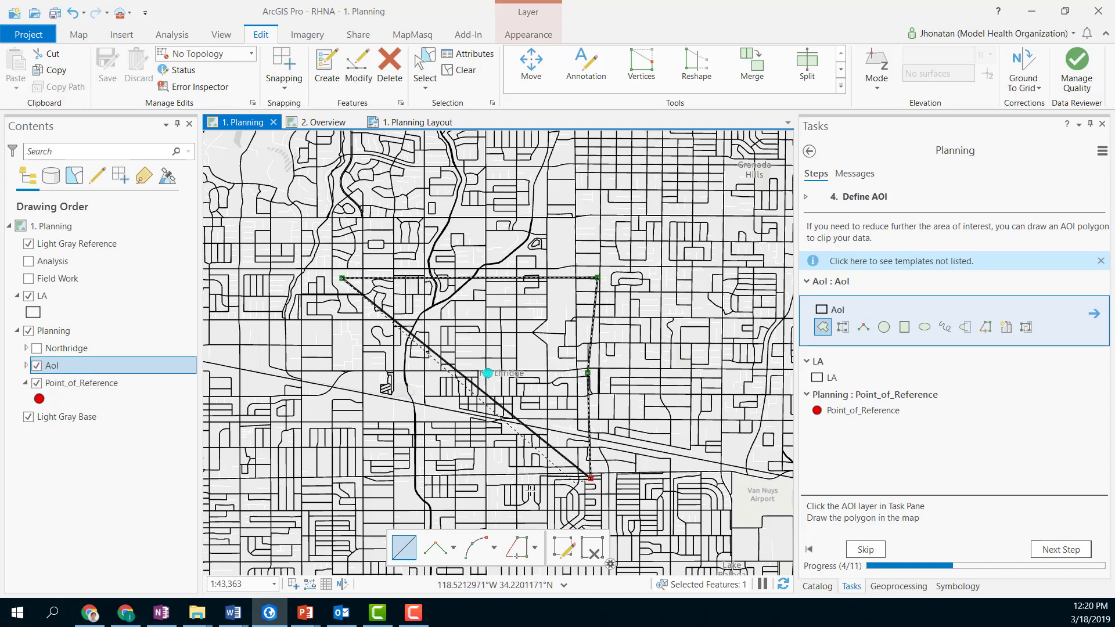
double_click(361, 475)
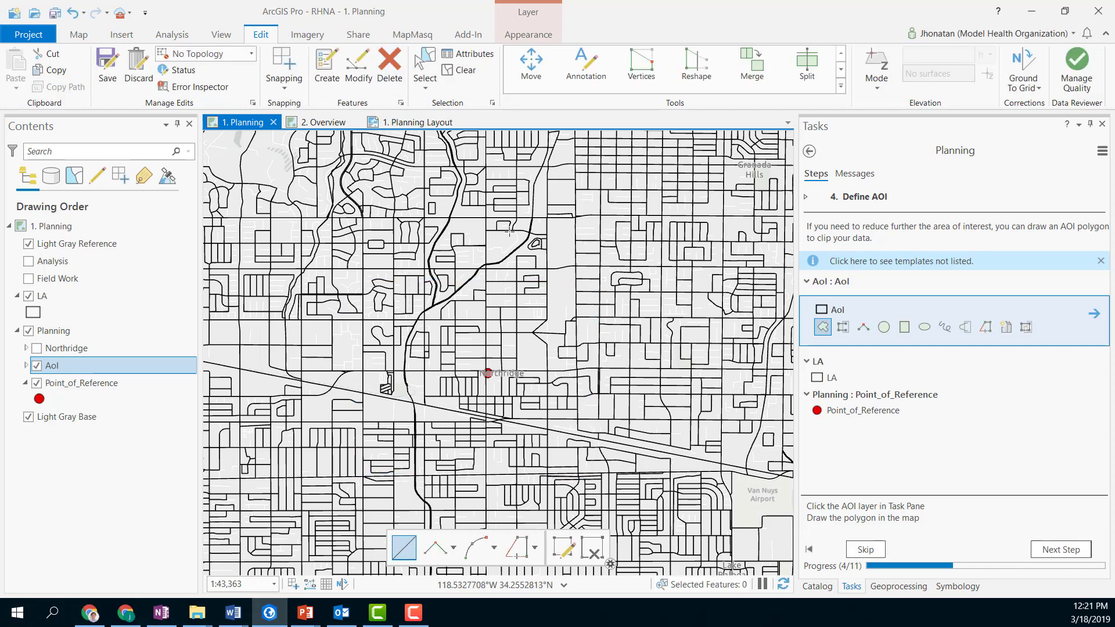
- Display the Northridge boundary layer in place of the LA blocks and save the pending edits
left_click(36, 348)
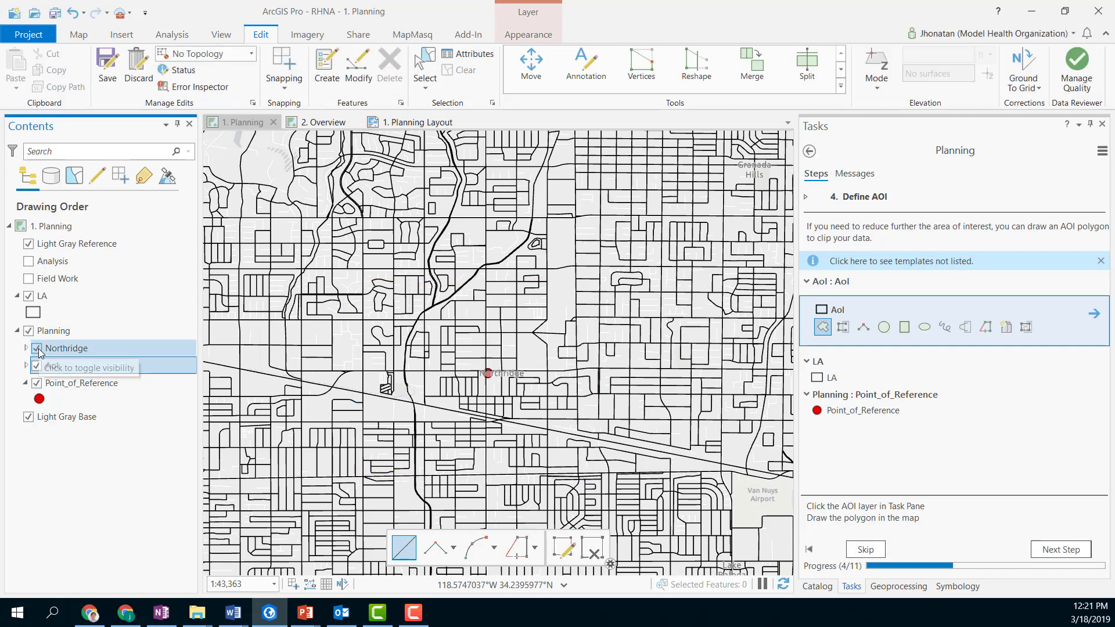
scroll(463, 348, "down", 2)
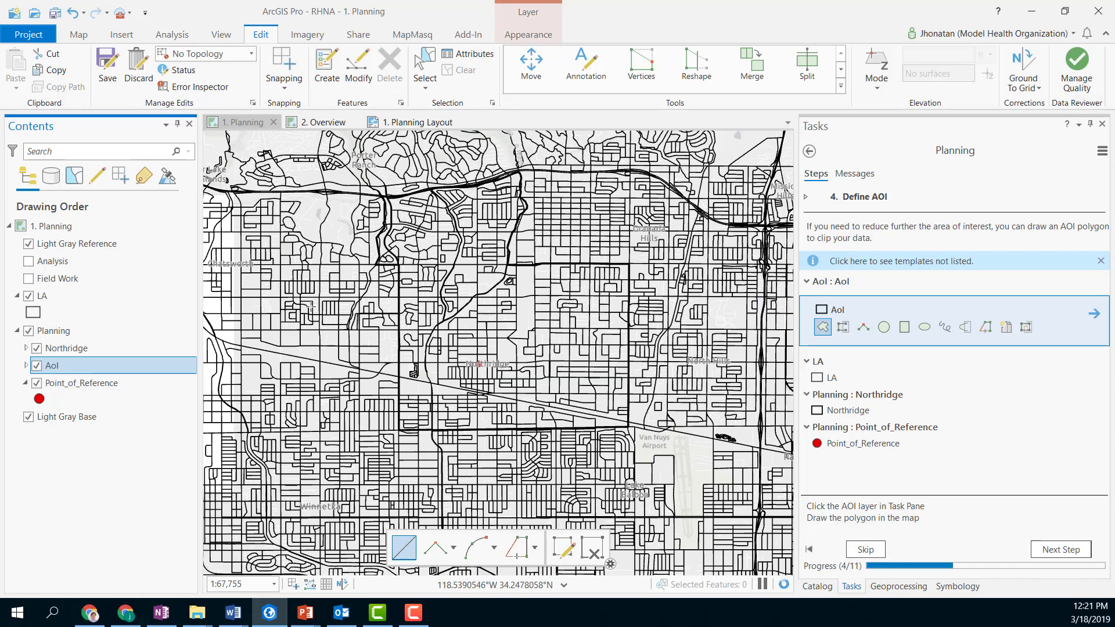
left_click(27, 296)
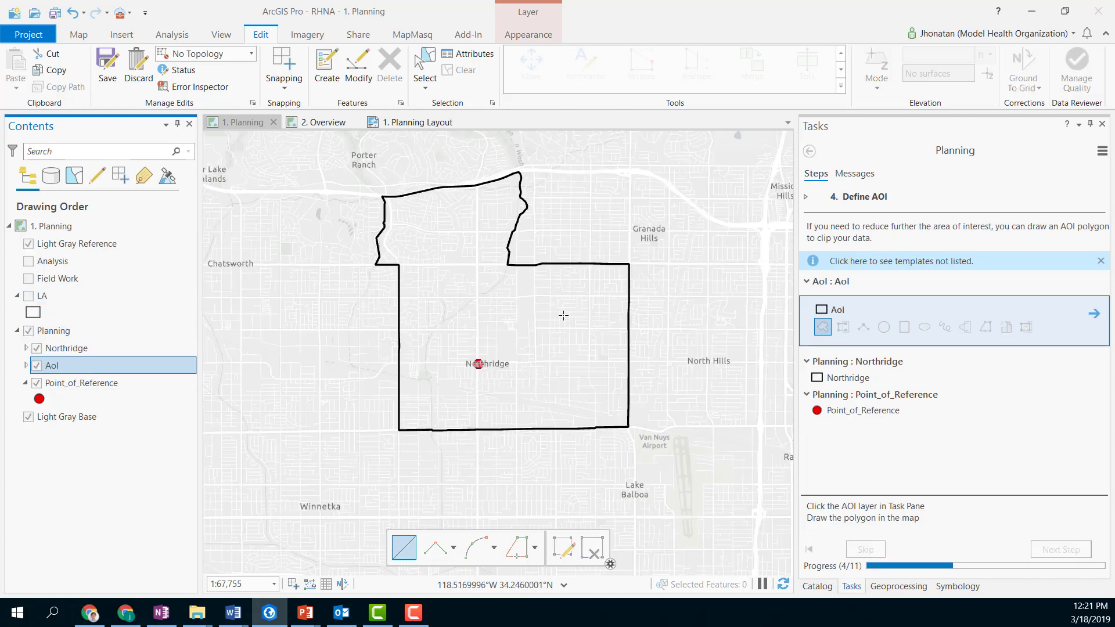
left_click(108, 67)
left_click(573, 317)
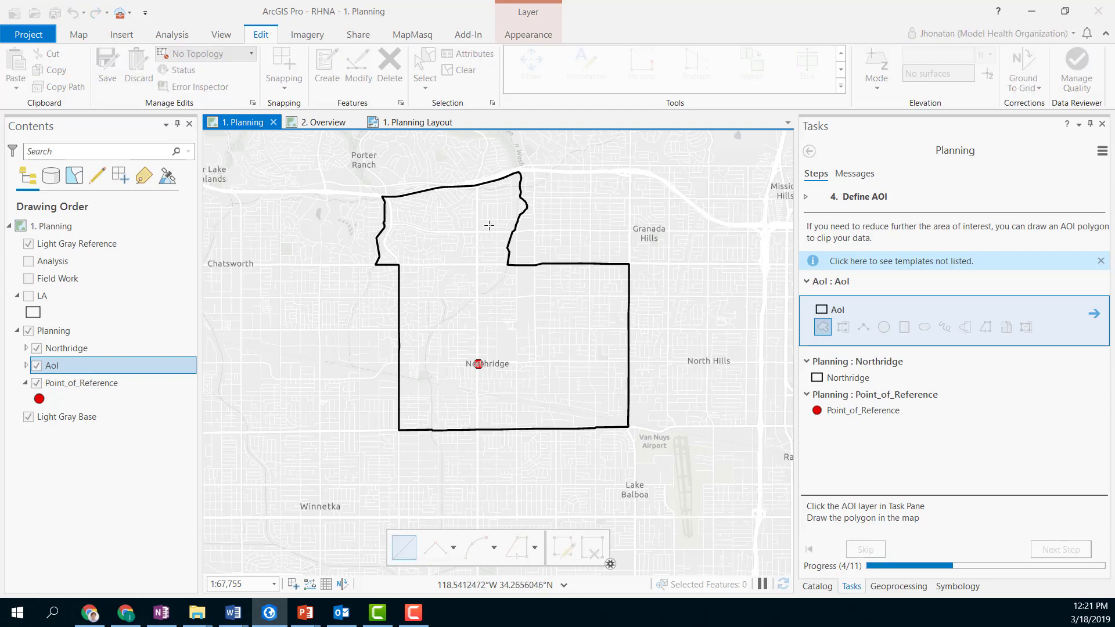
- Expand the Northridge layer's legend and skip the Define AOI and Save AOI task steps
left_click(88, 349)
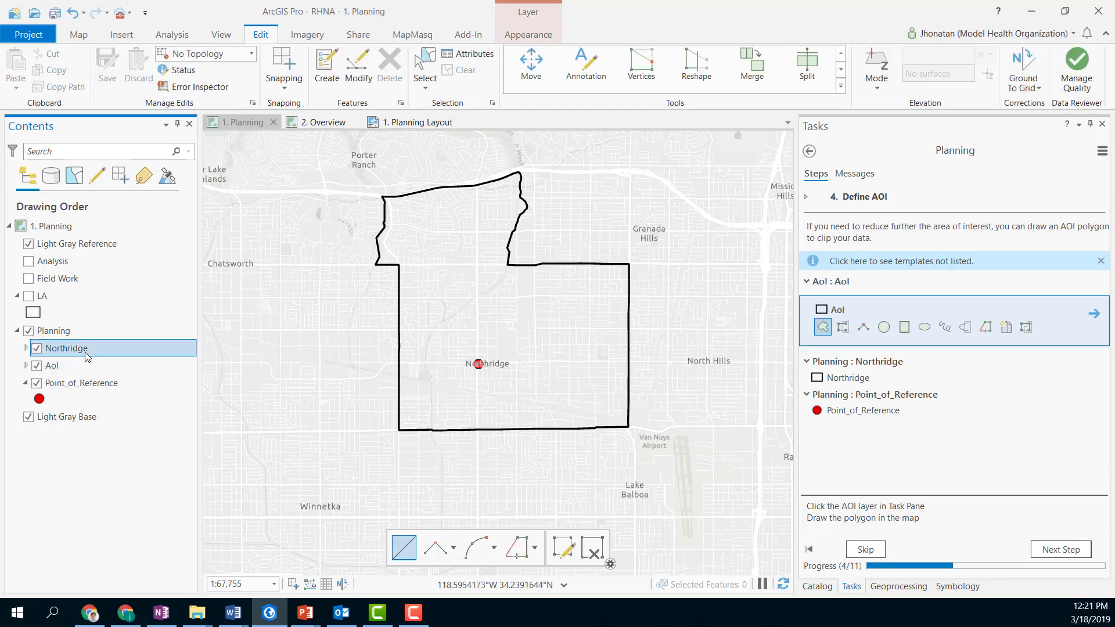
left_click(26, 348)
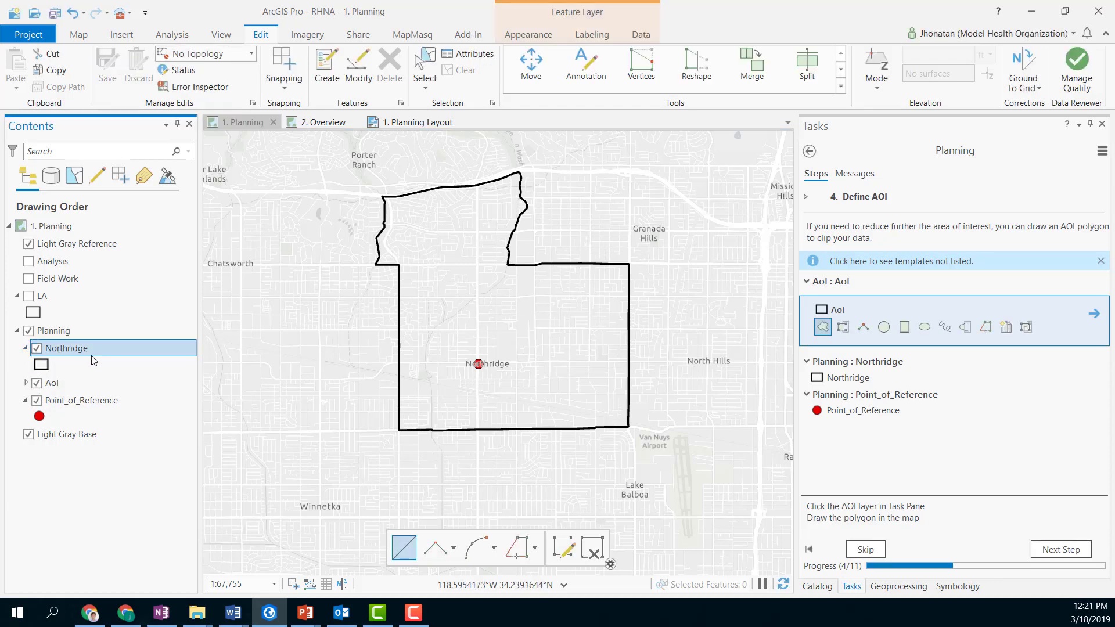
left_click(865, 550)
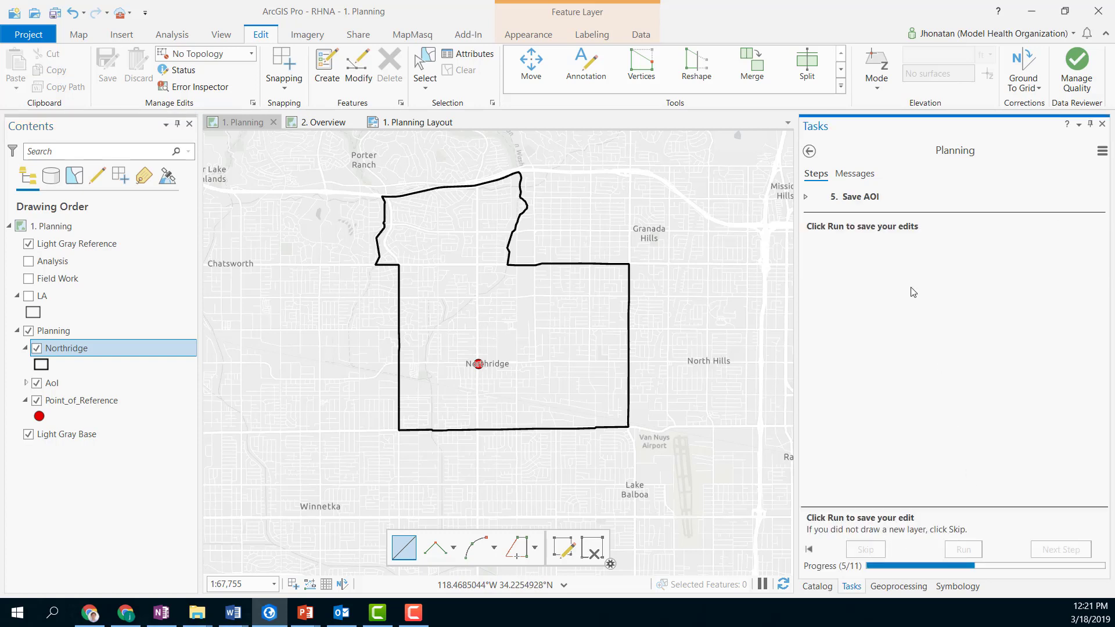
left_click(869, 548)
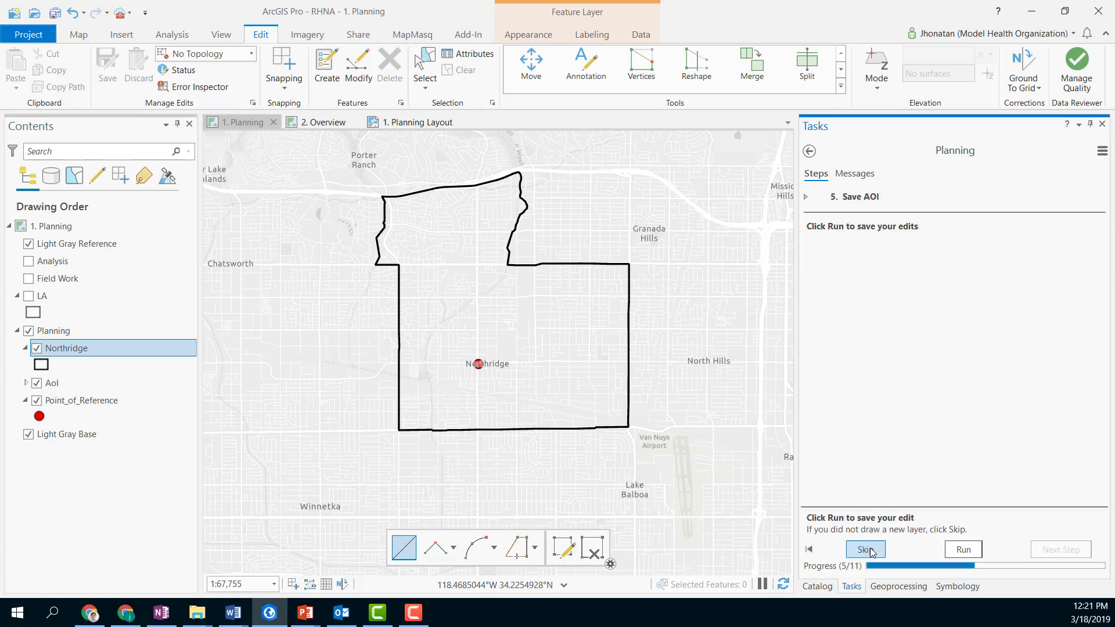
- Set the Intersect AOI with Census Blocks tool's Clusters to LA and its AOI to Planning\Northridge
left_click(1080, 290)
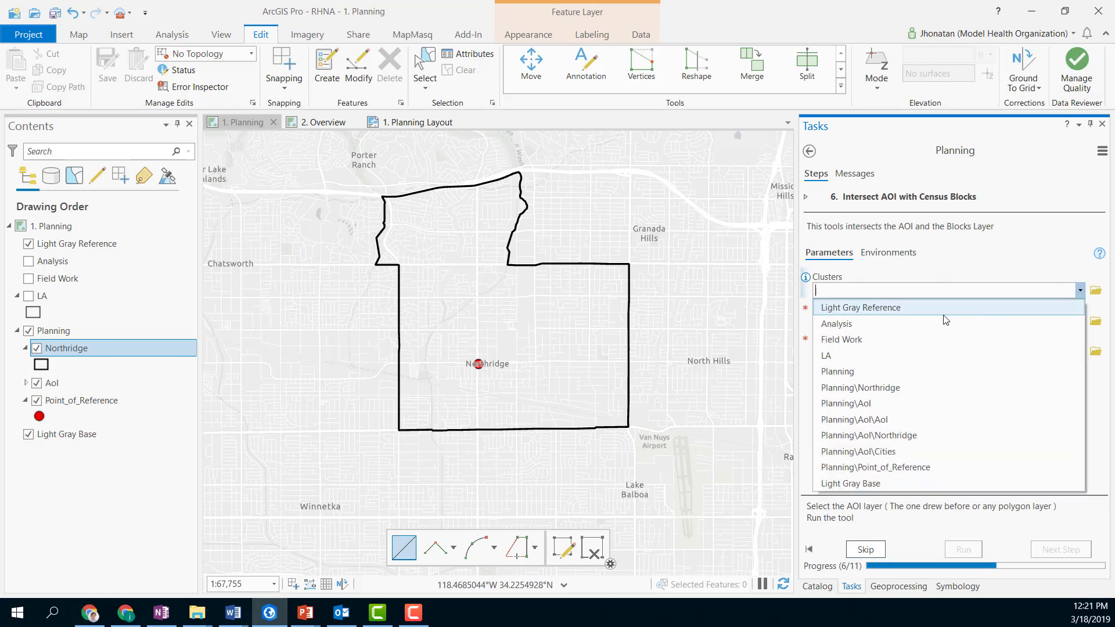
left_click(849, 355)
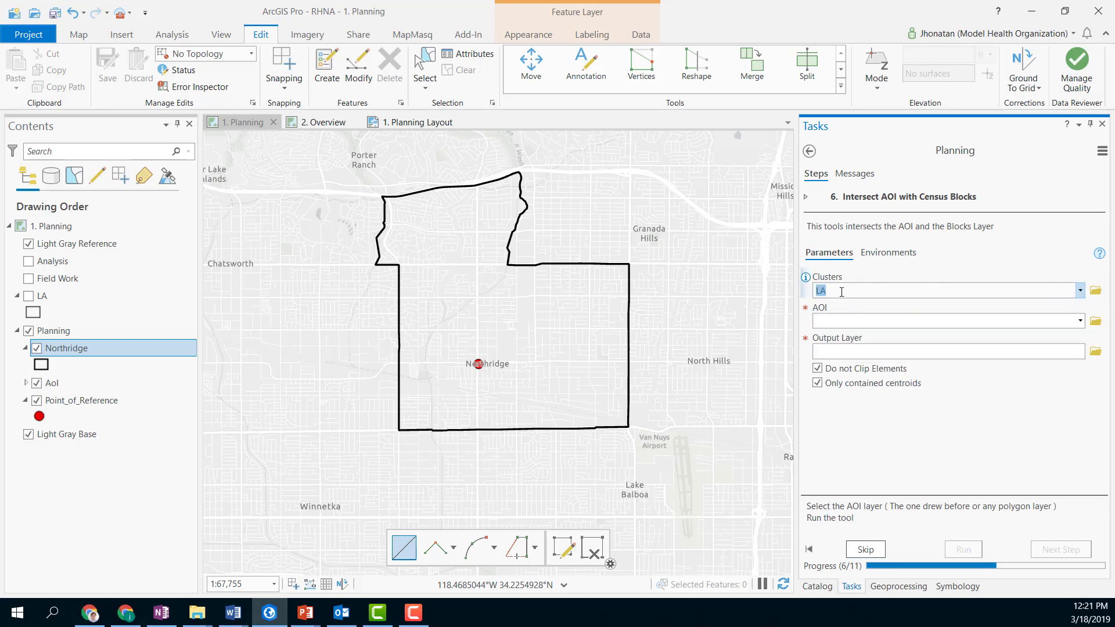
left_click(858, 320)
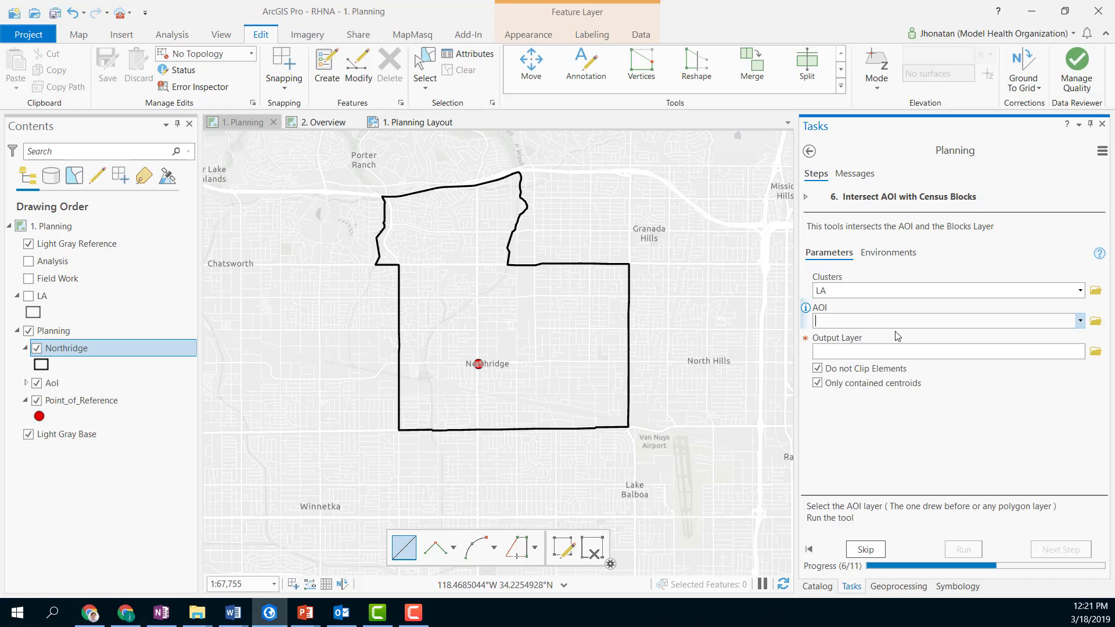
left_click(1081, 323)
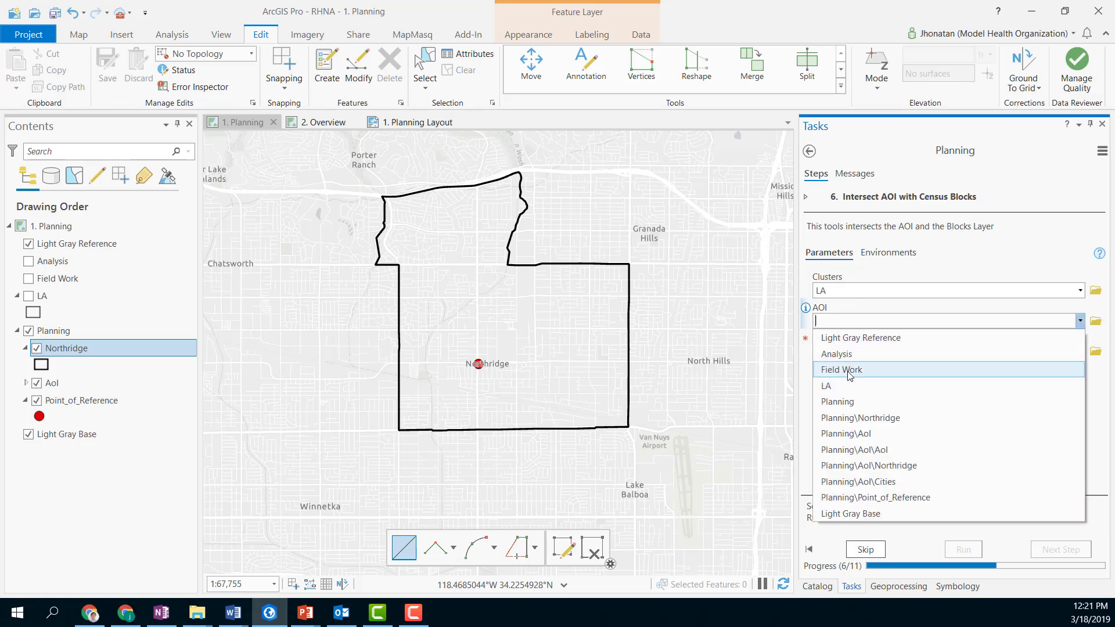
left_click(876, 419)
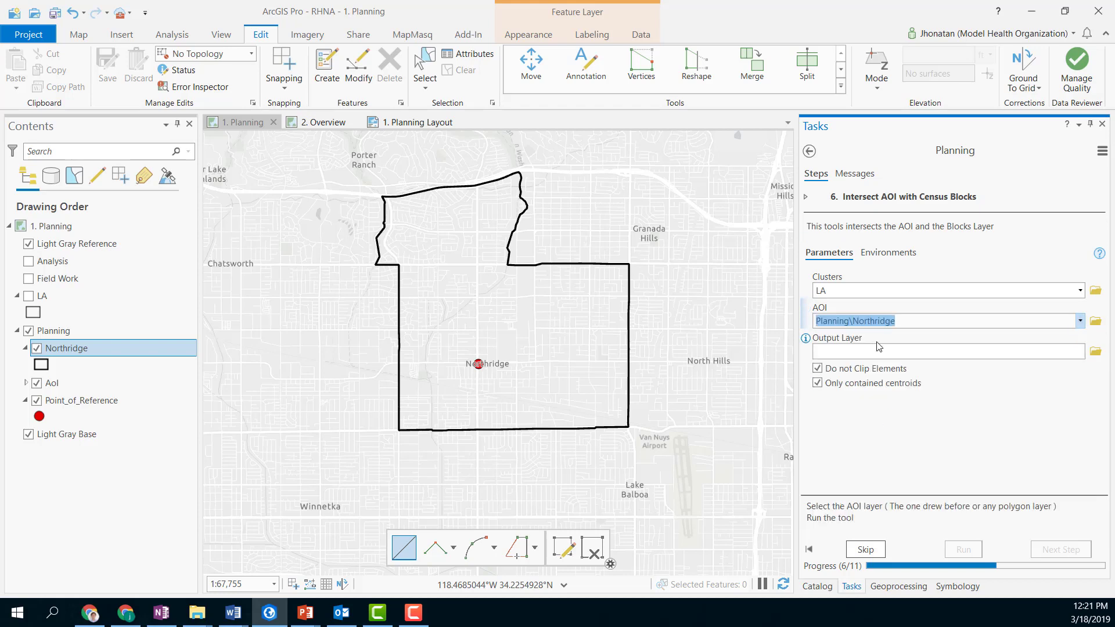
- Set the intersect output layer to Northridge_Blocks in Results.gdb
left_click(1072, 354)
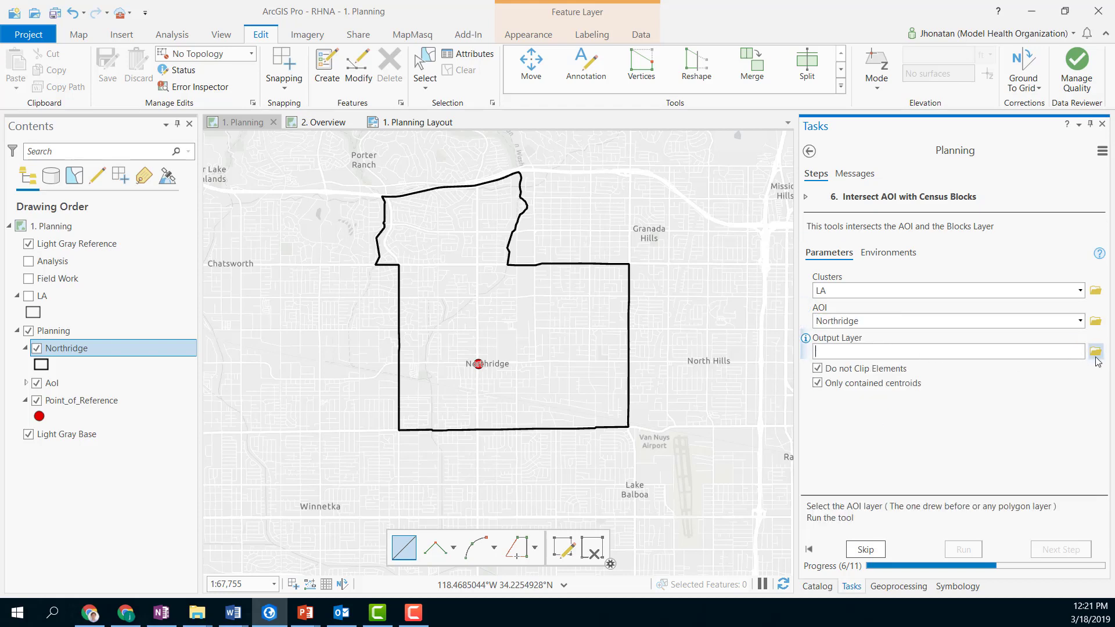
left_click(1096, 352)
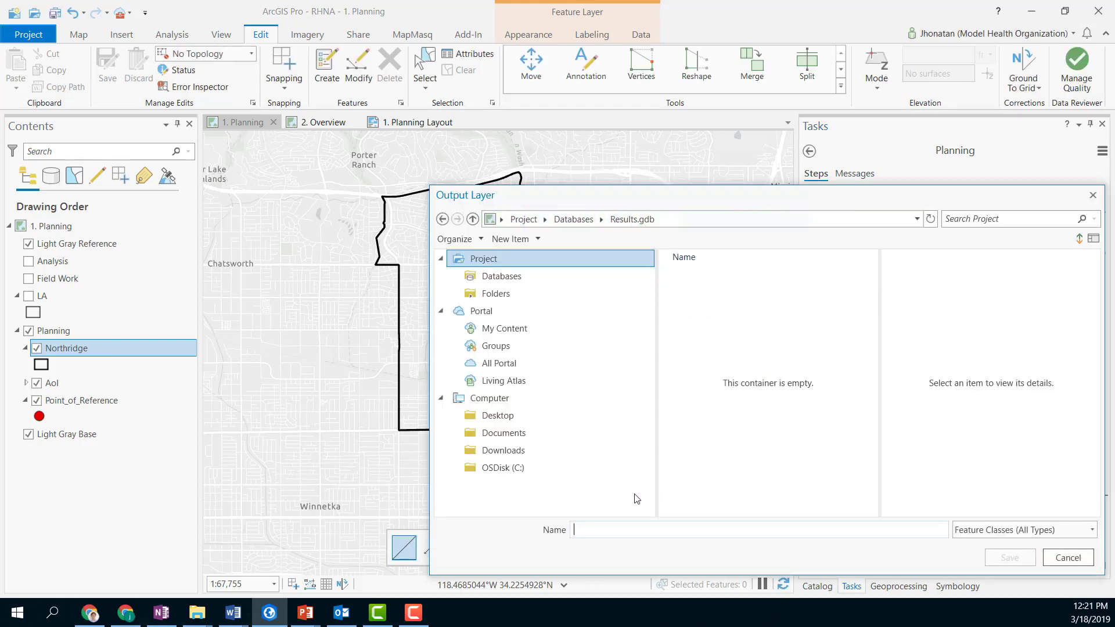
left_click(618, 535)
type("Northridge_Blocks")
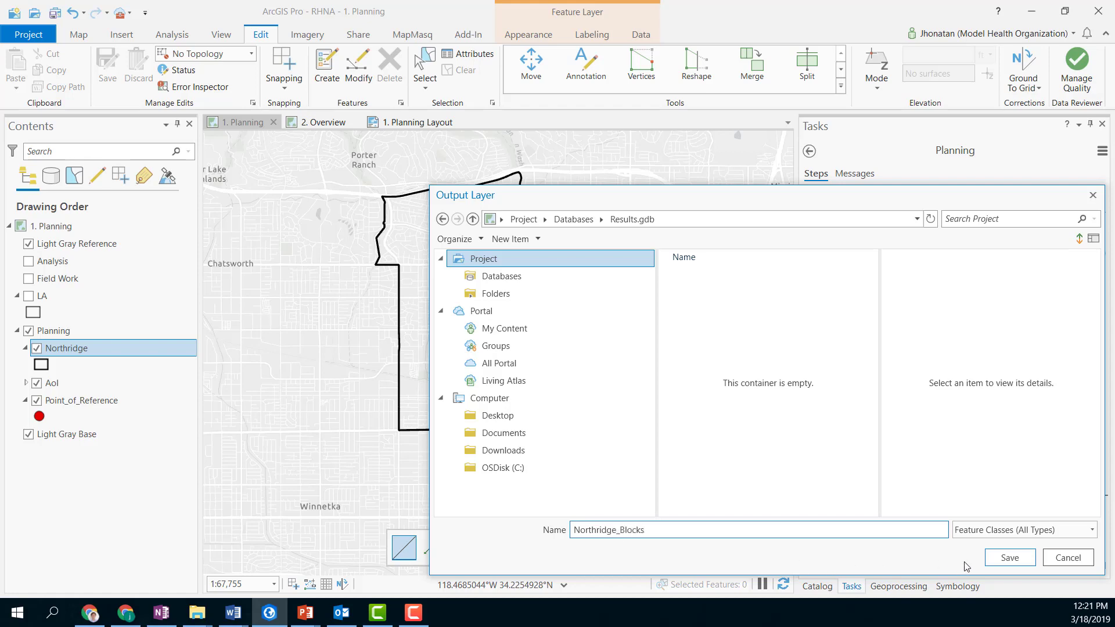
left_click(988, 565)
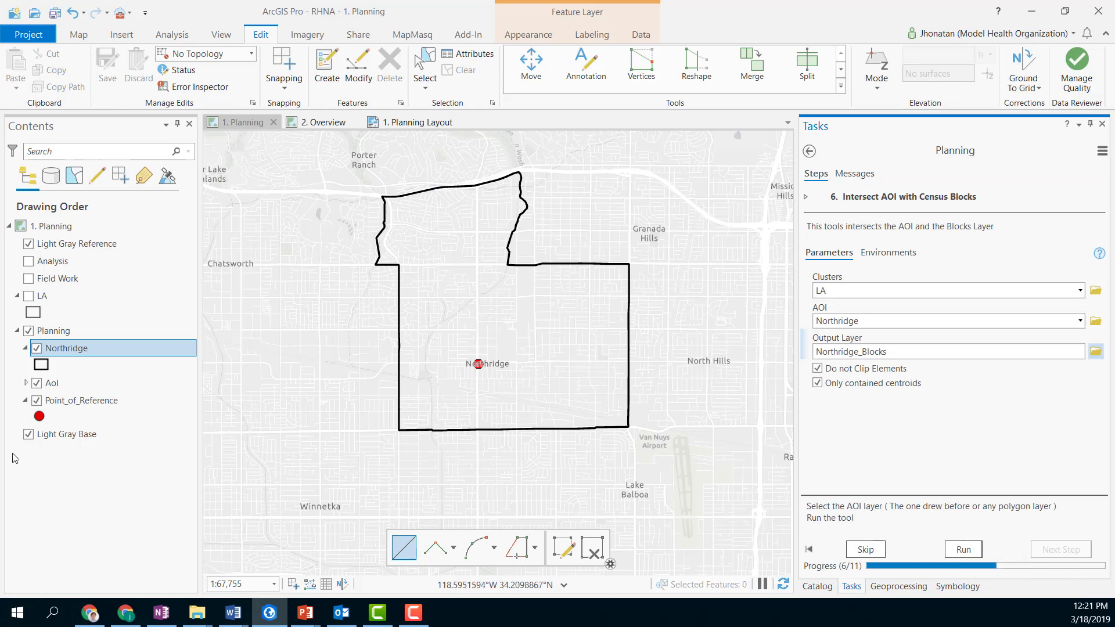
- Run the intersection of the AOI with the census blocks and advance the task to Obtain Enriched Layer
key("F10")
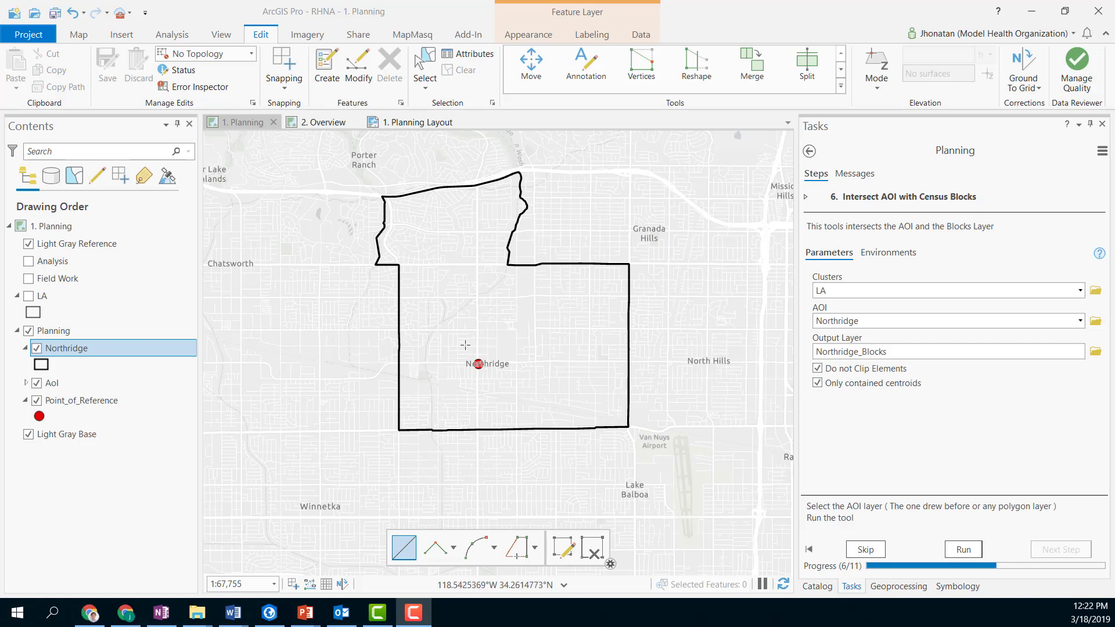
left_click(964, 547)
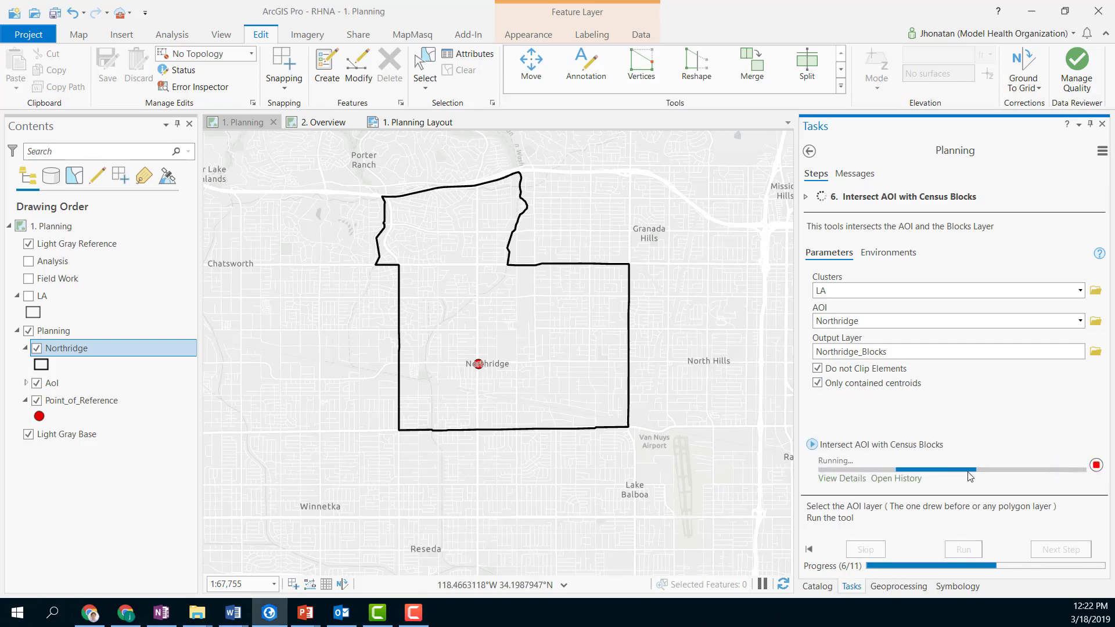
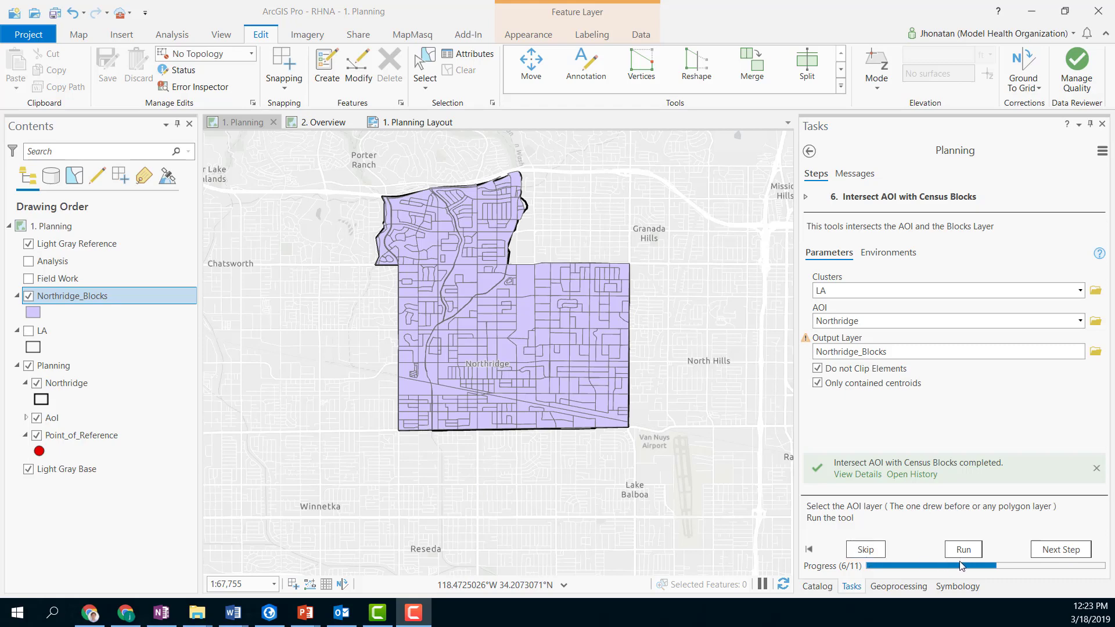
left_click(1058, 550)
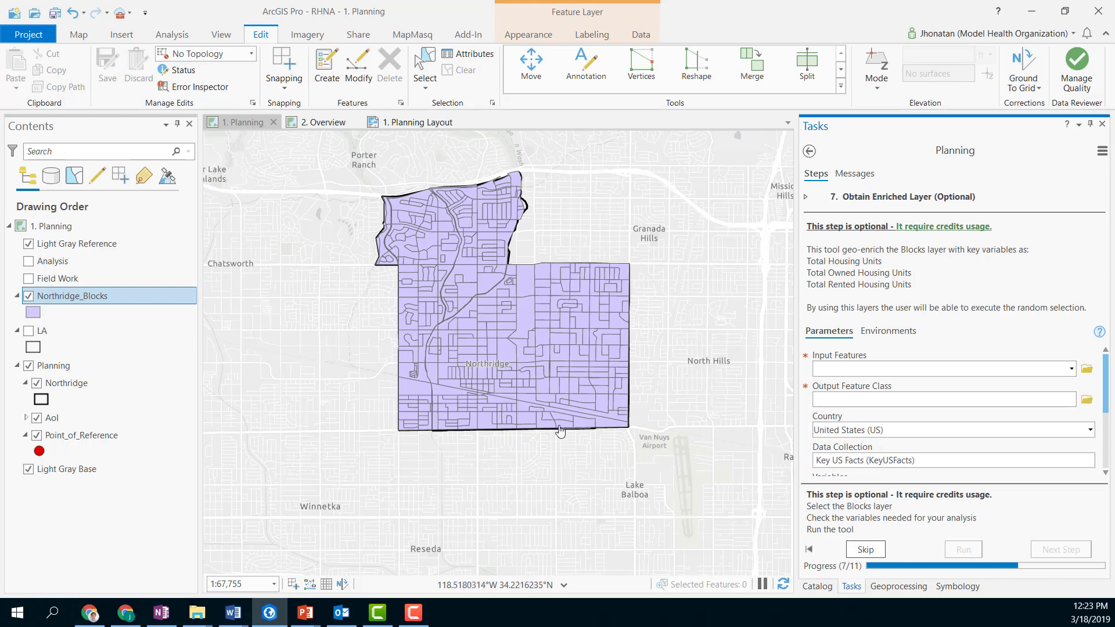
- Examine the block ID, housing, population and area fields in the Northridge_Blocks attribute table, and close the table
left_click_drag(548, 249, 551, 298)
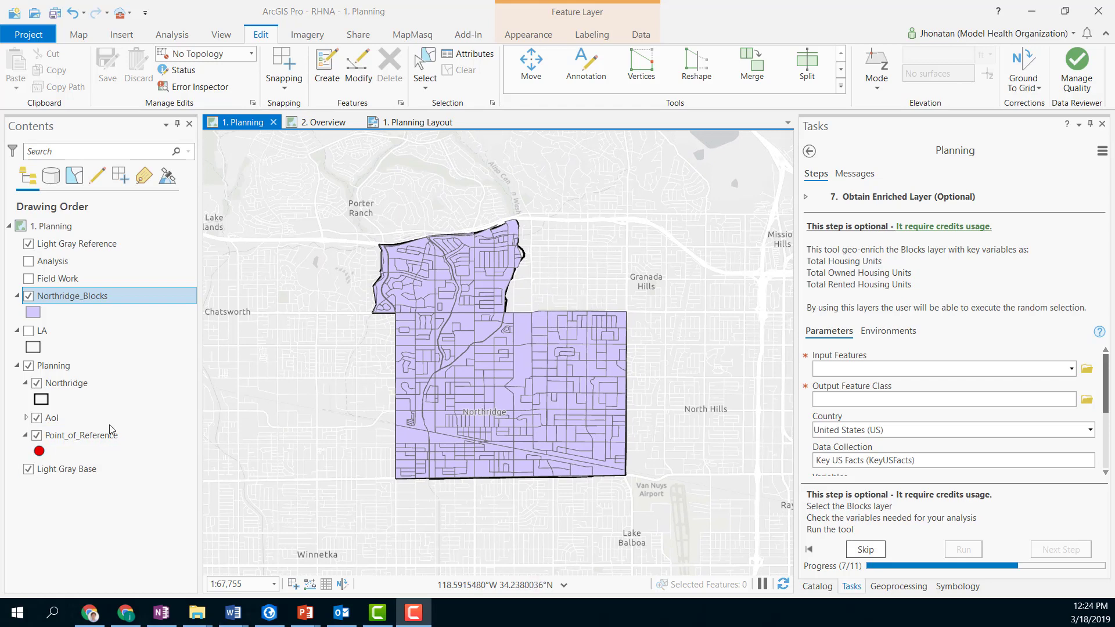
right_click(93, 296)
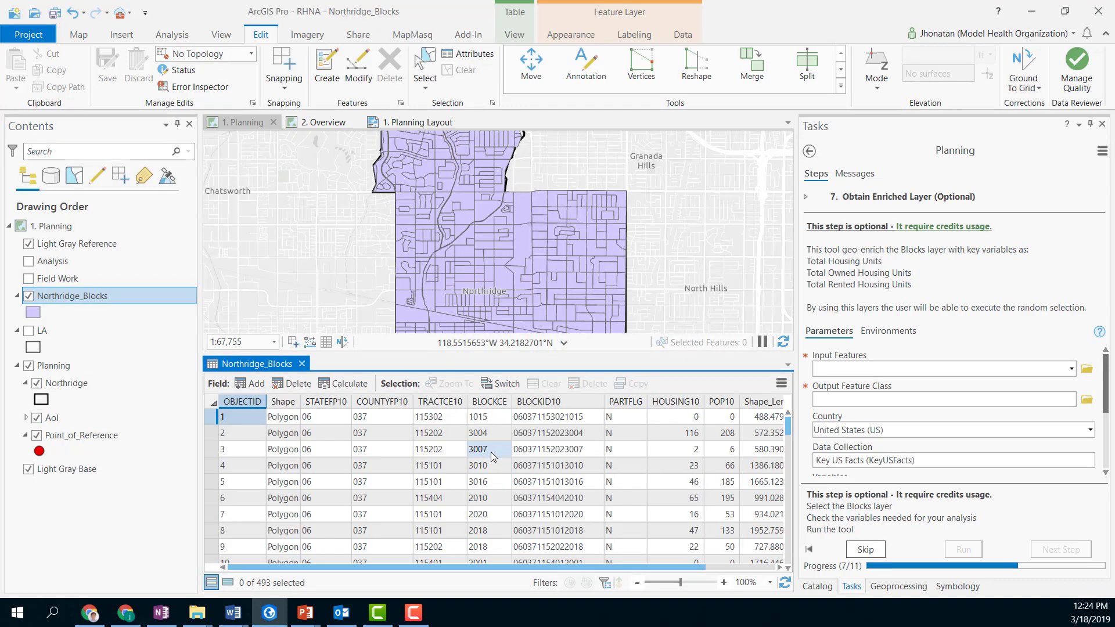
left_click_drag(536, 568, 638, 572)
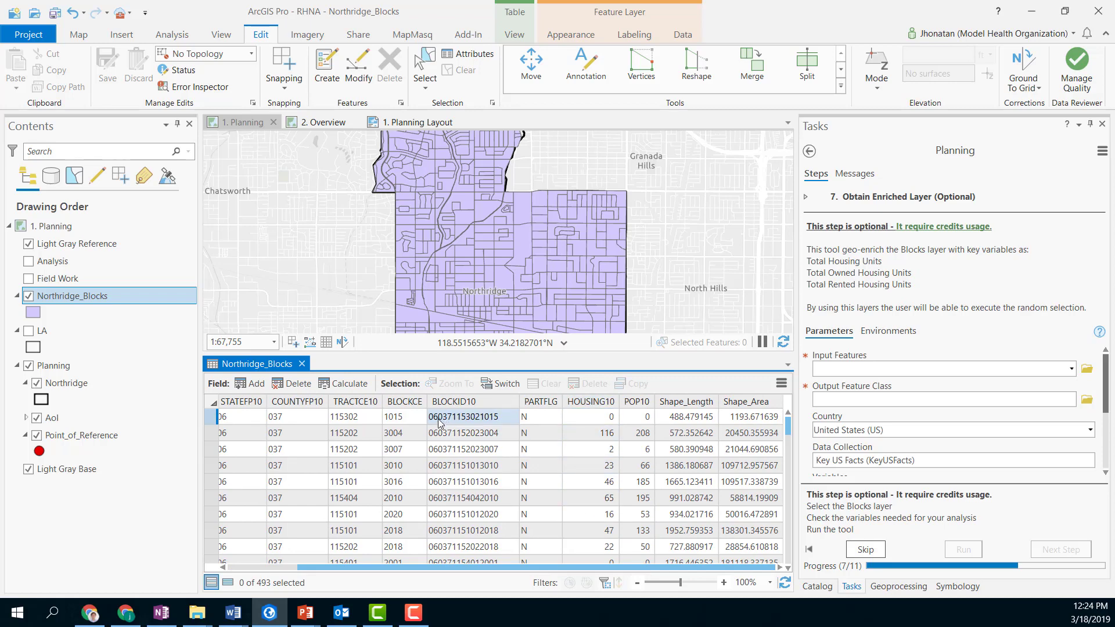
left_click(302, 364)
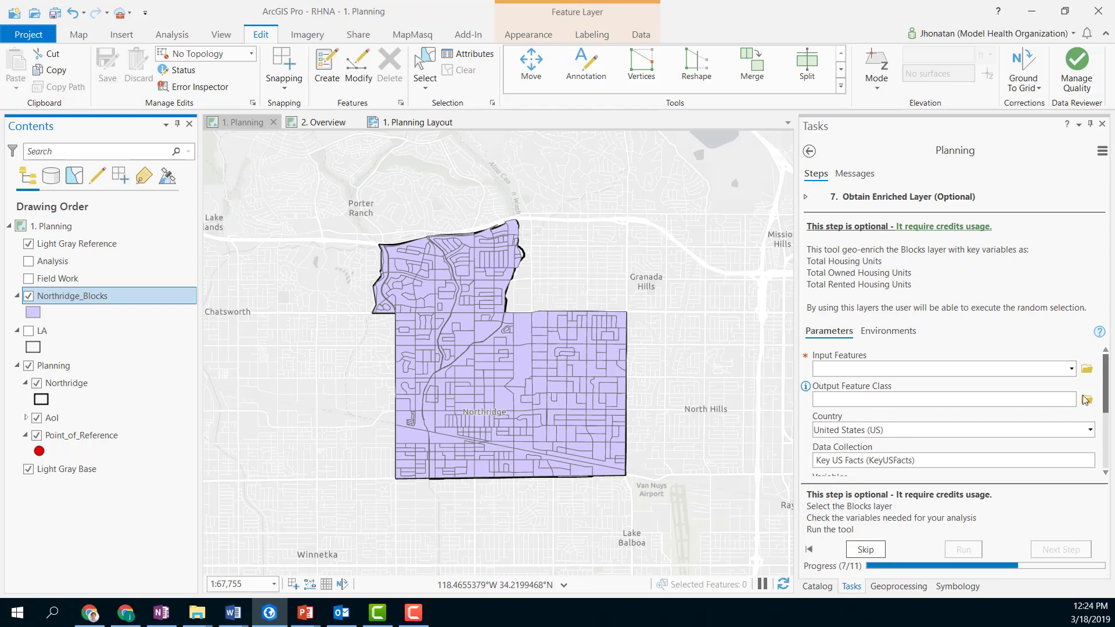
- Set the enrichment input features to Northridge_Blocks and name the output feature class Enriched
left_click_drag(1111, 404, 1112, 440)
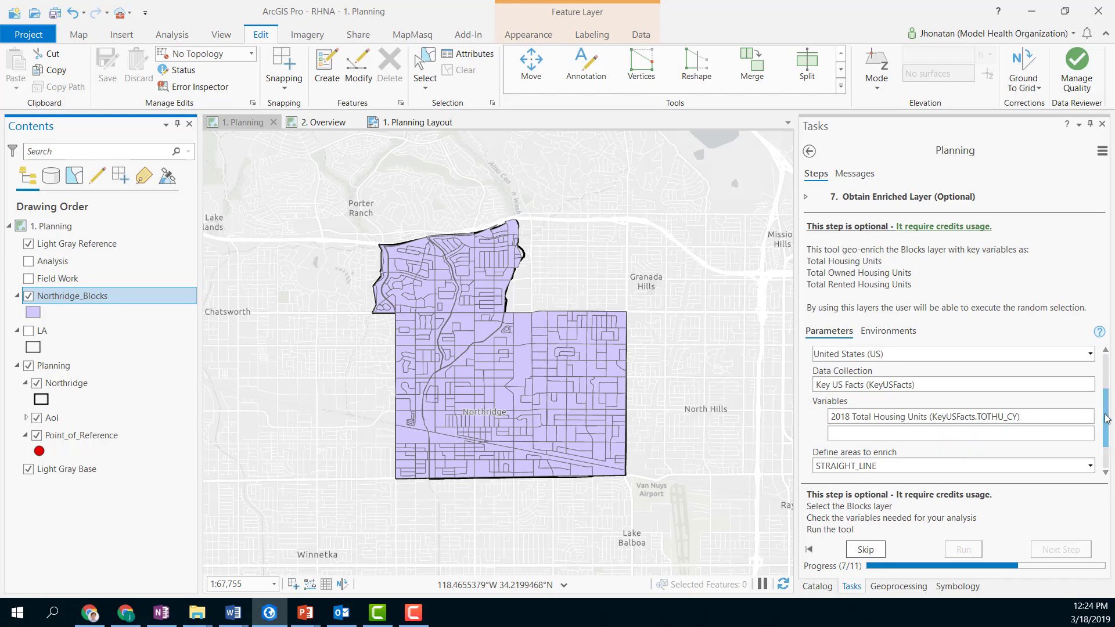
left_click_drag(1110, 420, 1112, 381)
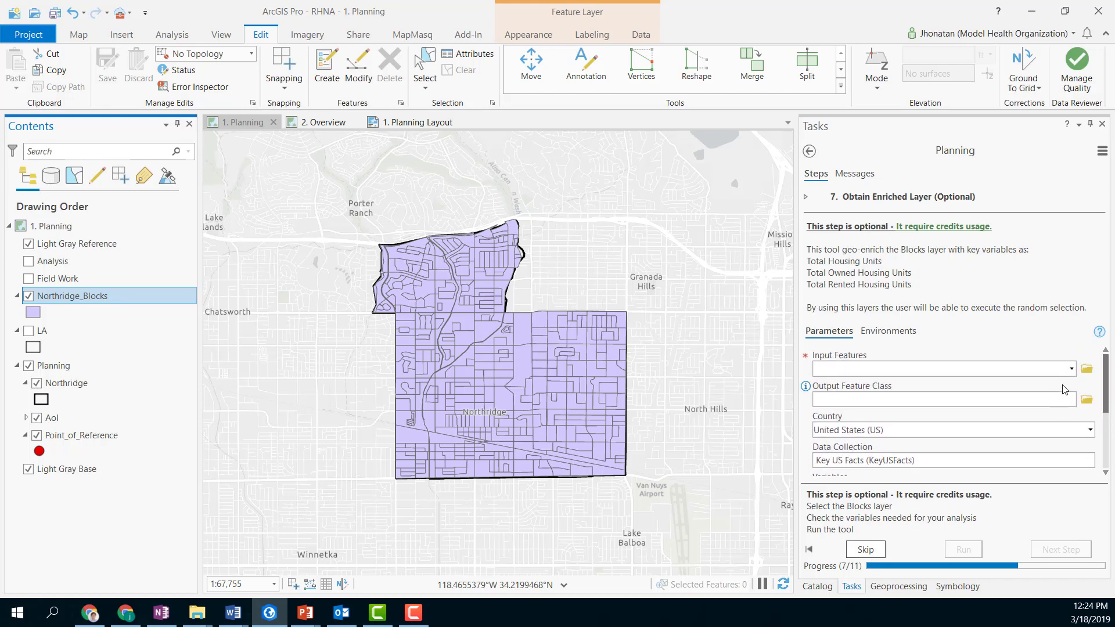
left_click(1071, 369)
left_click(920, 386)
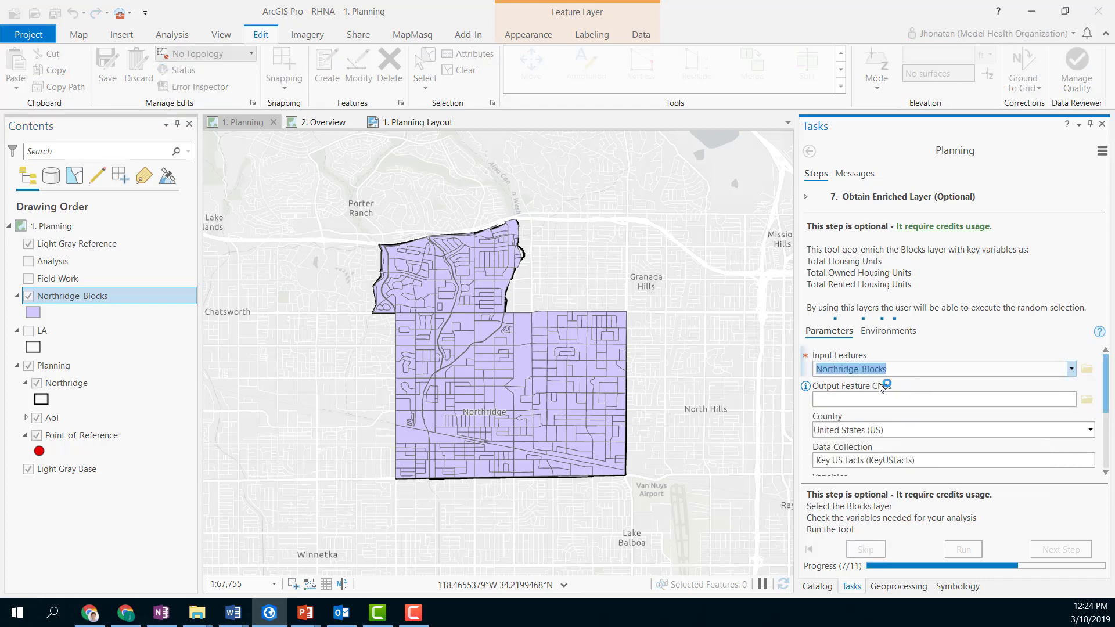
left_click(870, 401)
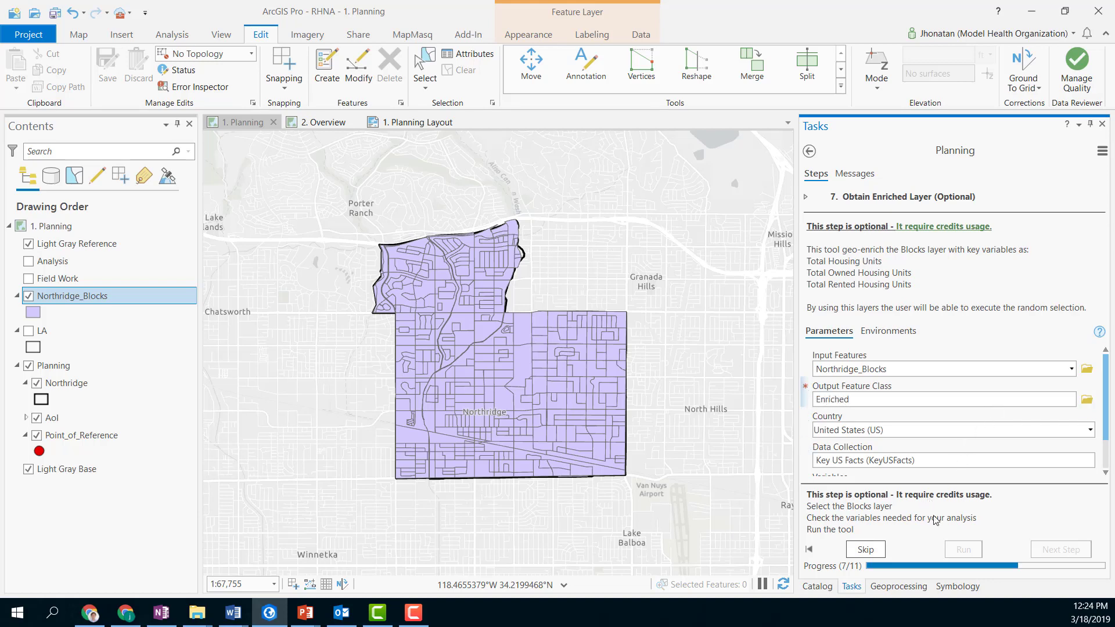
left_click(928, 428)
left_click(928, 428)
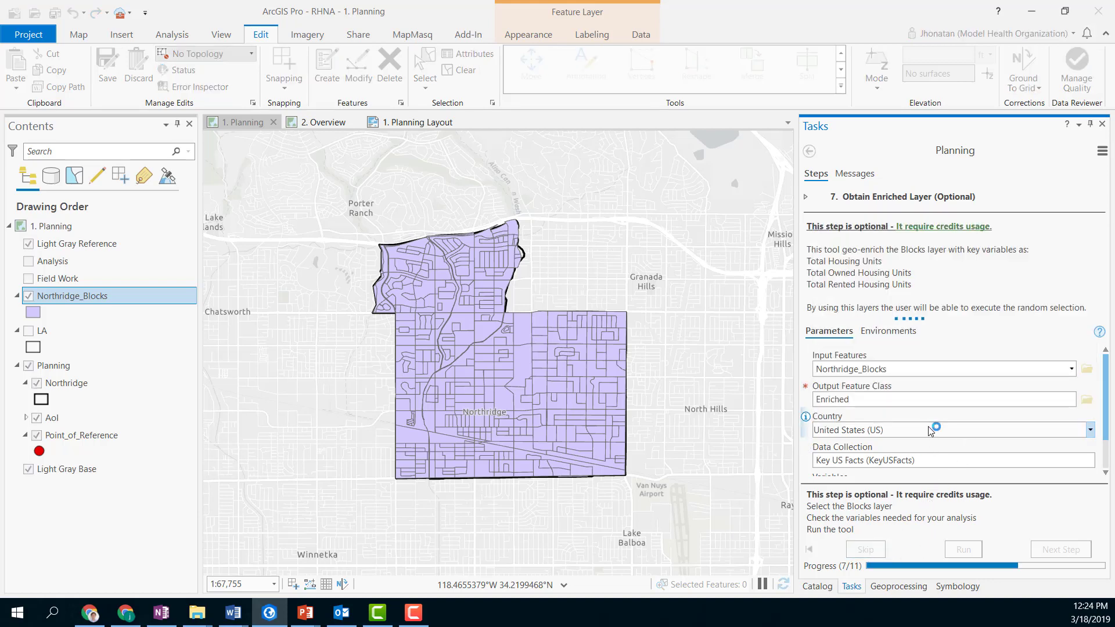
- Run the Enrich Layer tool and advance the task to Define Clusters
left_click(961, 550)
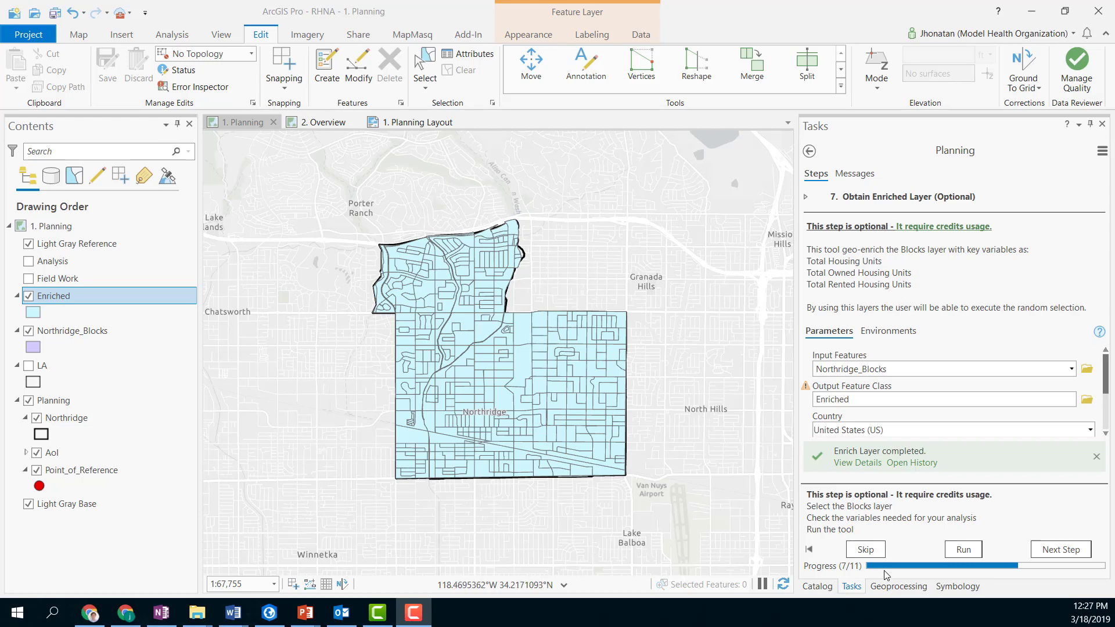
left_click(1061, 550)
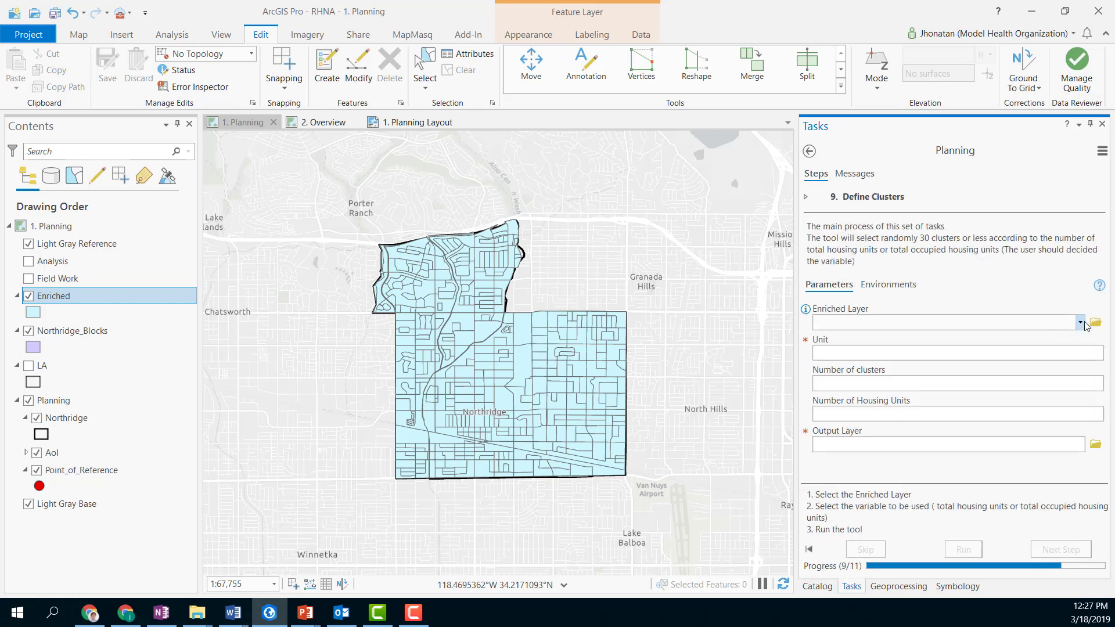
- Set the Define Clusters enriched layer to Enriched and the unit to 2018 Total Housing Units
left_click(1080, 323)
left_click(897, 340)
left_click(1010, 354)
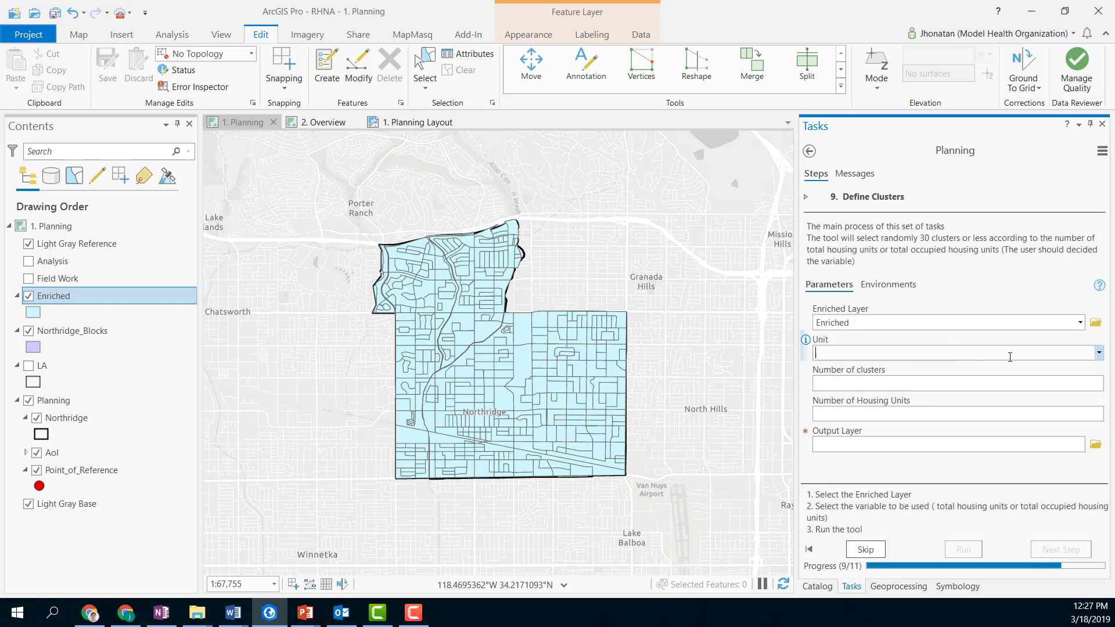
left_click(1099, 353)
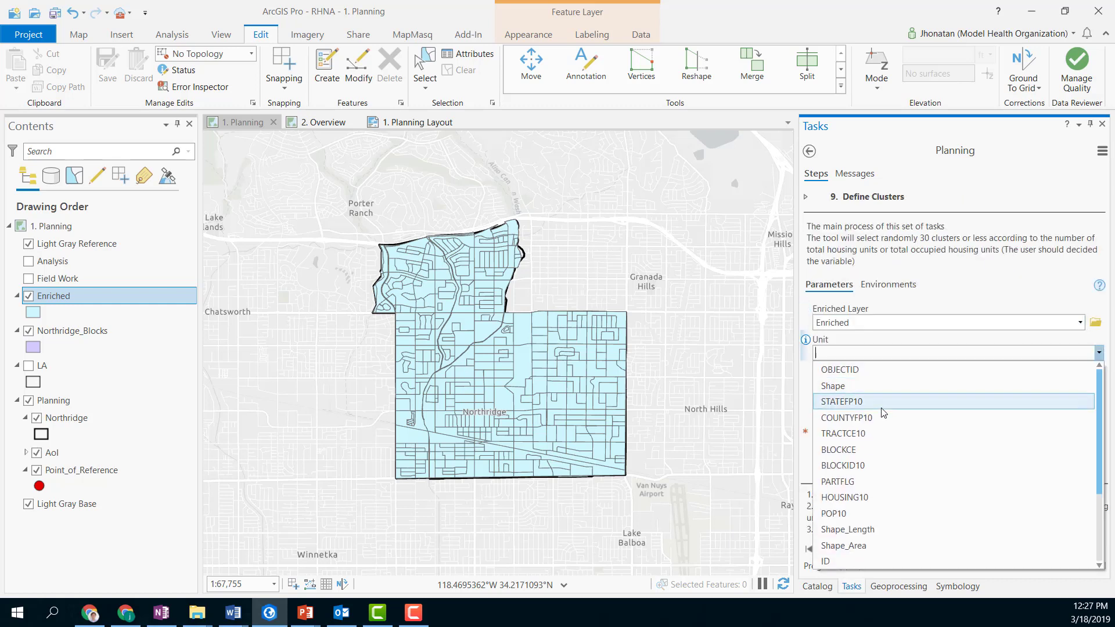
scroll(876, 481, "down", 3)
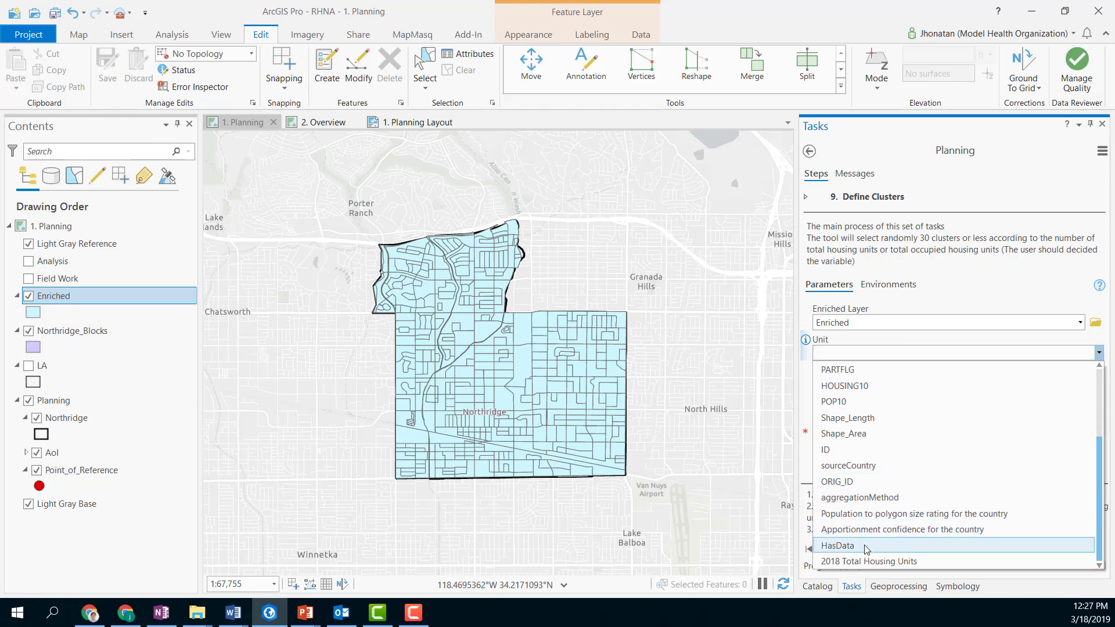
left_click(869, 561)
left_click(840, 354)
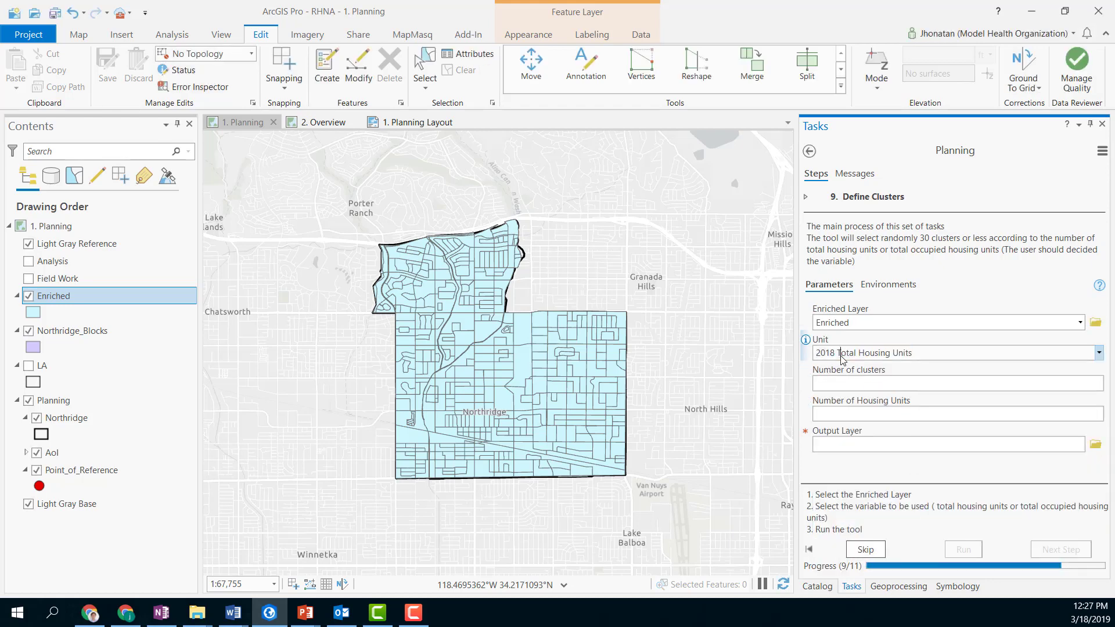
- Set the number of clusters to 30 and the number of housing units to 7
left_click(887, 384)
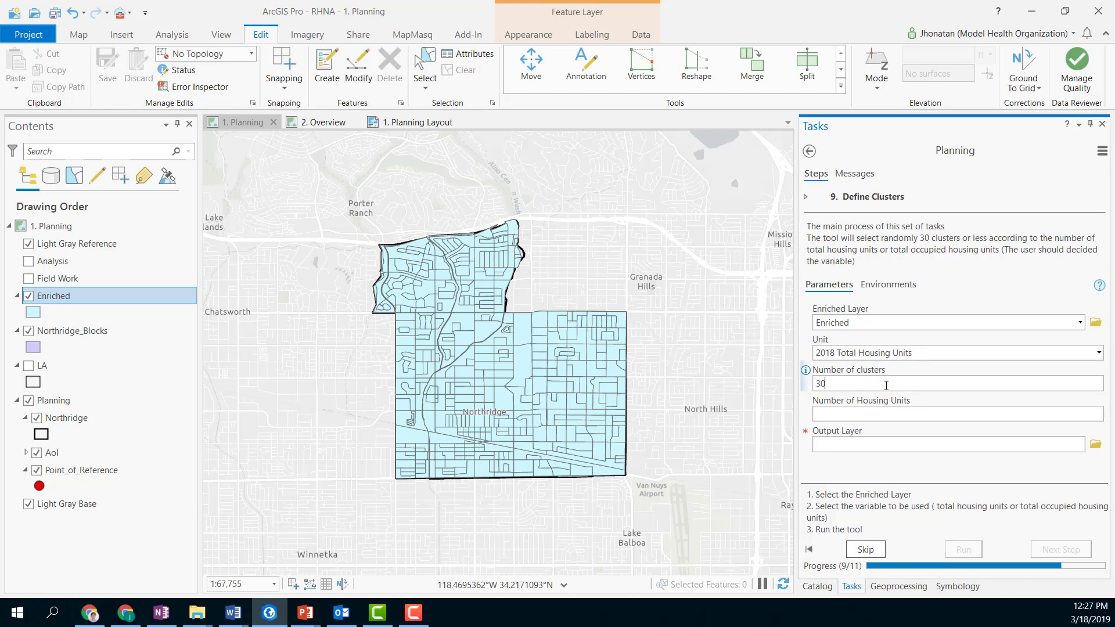
left_click(851, 413)
left_click_drag(835, 386, 819, 386)
type("30")
- Name the output layer SelectedClusters in Results.gdb and run the Define Clusters tool
left_click(1094, 444)
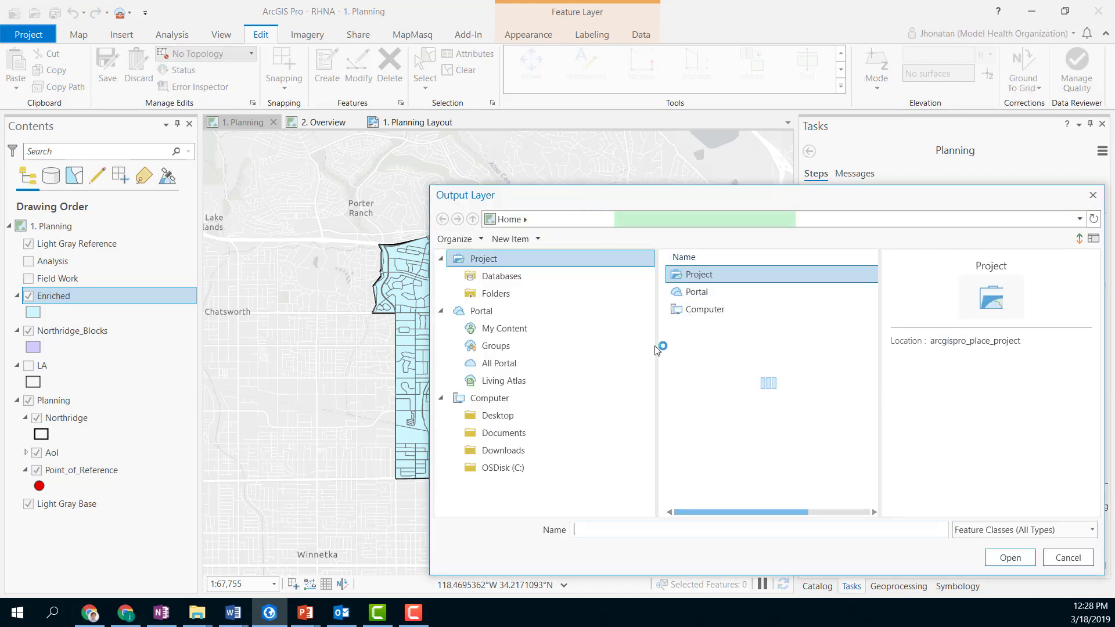
left_click(651, 534)
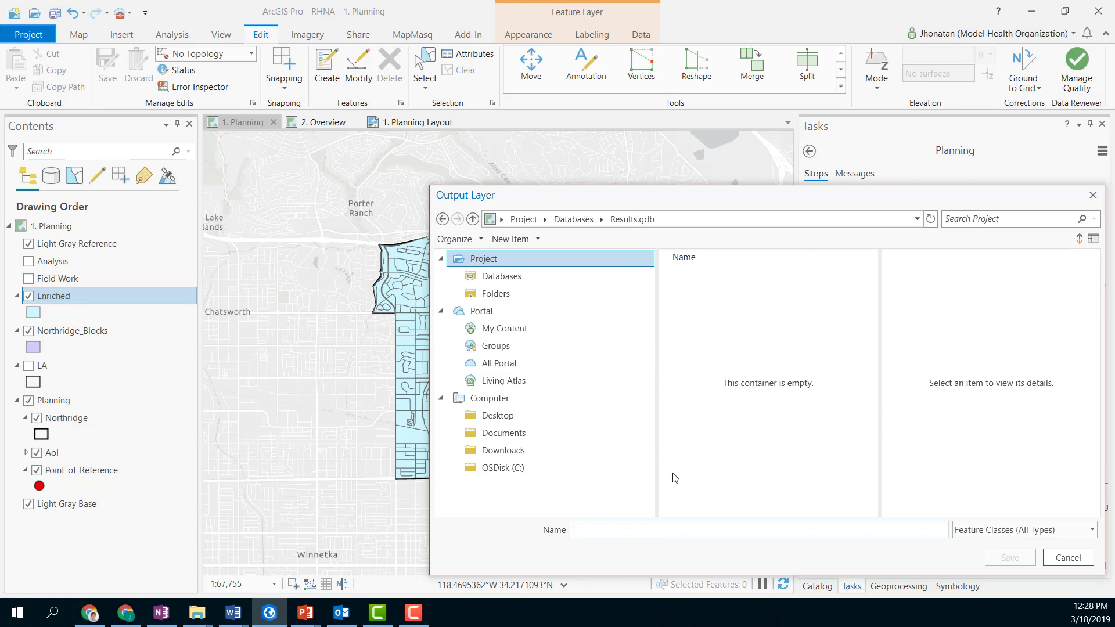
type("SelectedClusters")
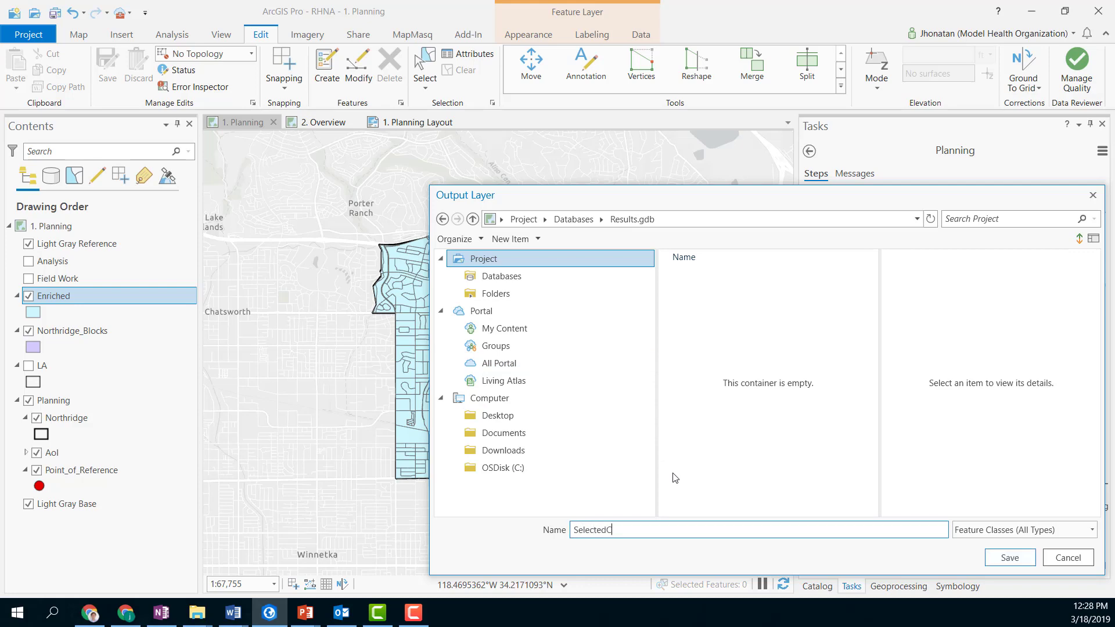
left_click(1010, 558)
left_click(964, 545)
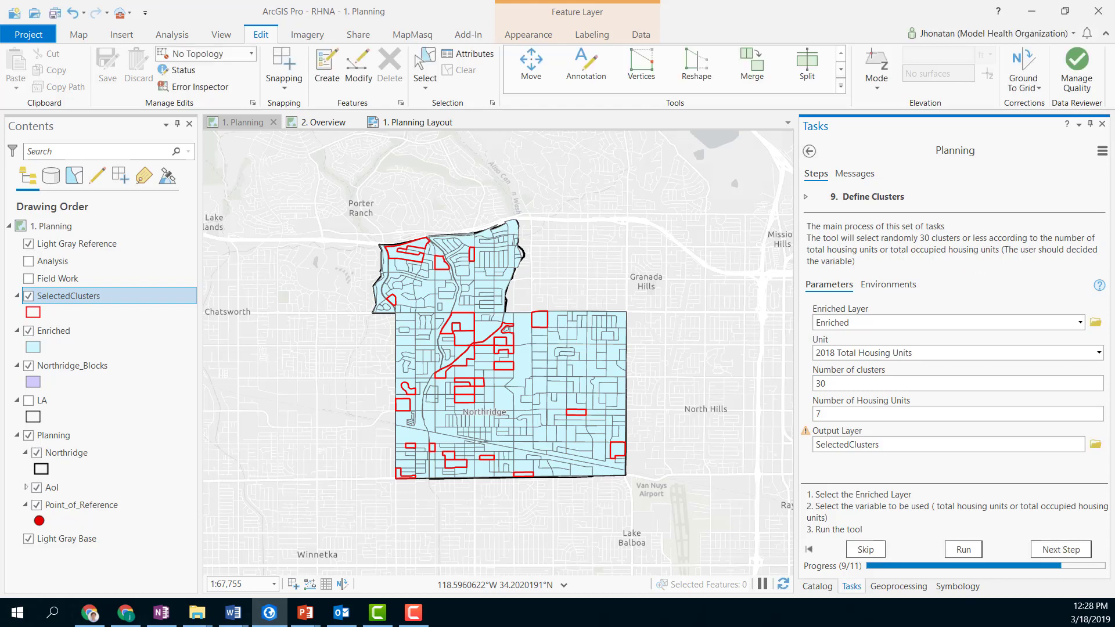
- Hide the Enriched layer on the Planning map and select the Northridge_Blocks layer
left_click(28, 331)
left_click(35, 366)
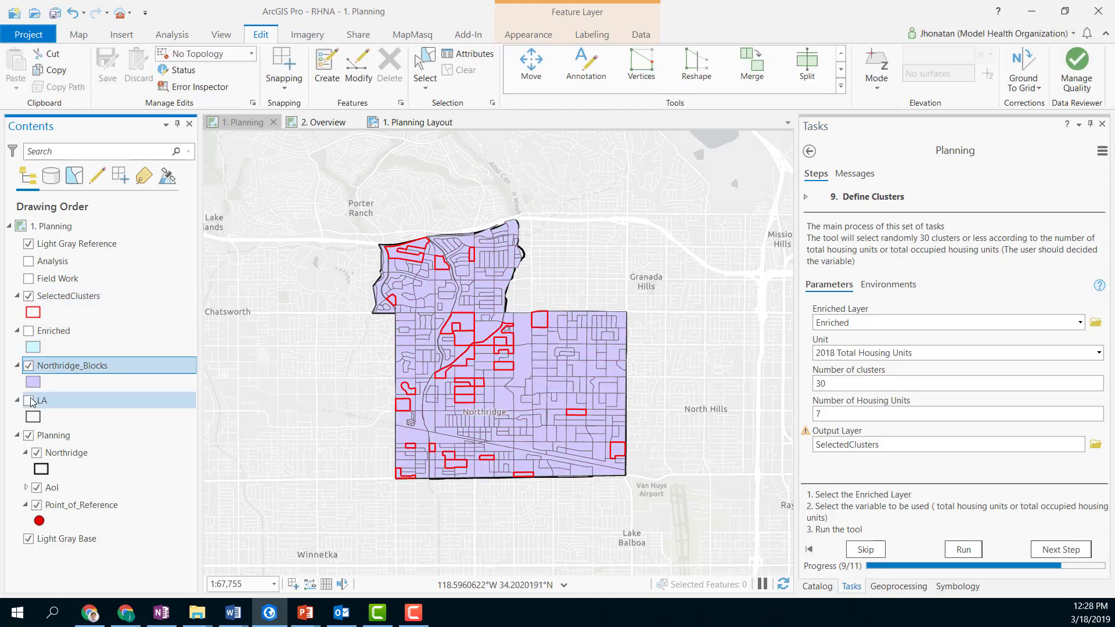
- Examine the 2018 Total Housing Units, NTimes, NSurveys and Random_HU fields in the SelectedClusters attribute table, then close the table
right_click(73, 296)
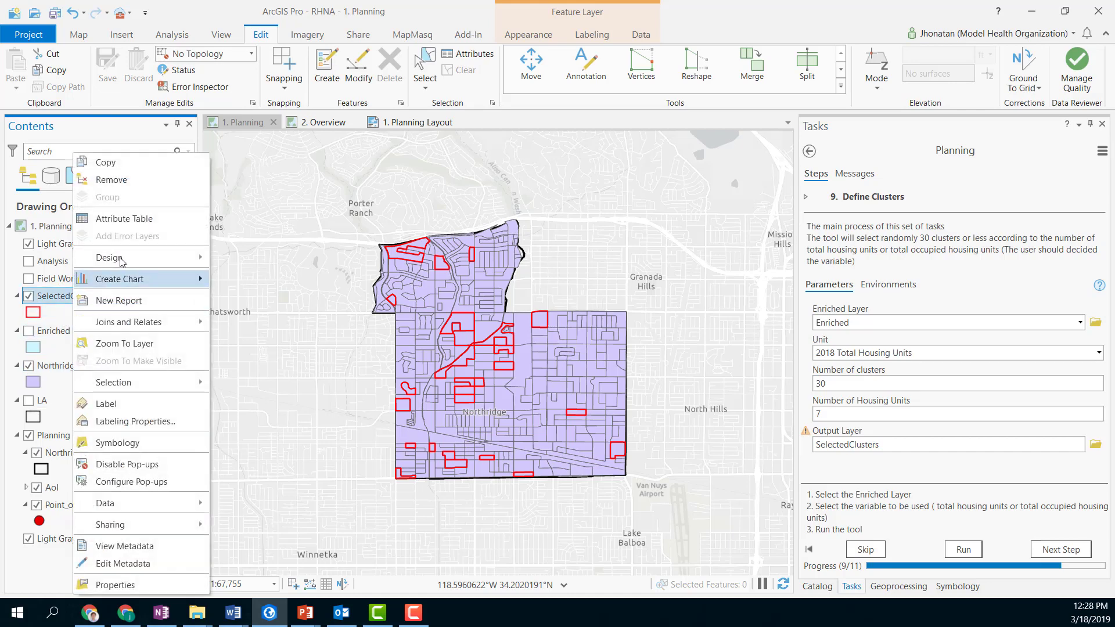
left_click(128, 219)
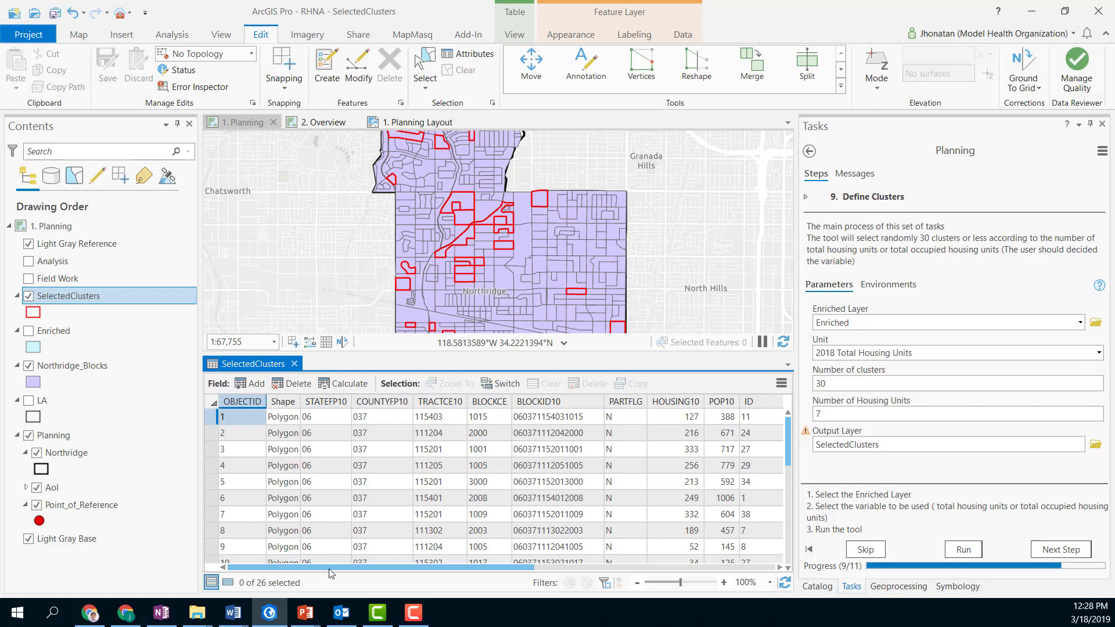
left_click_drag(329, 569, 685, 573)
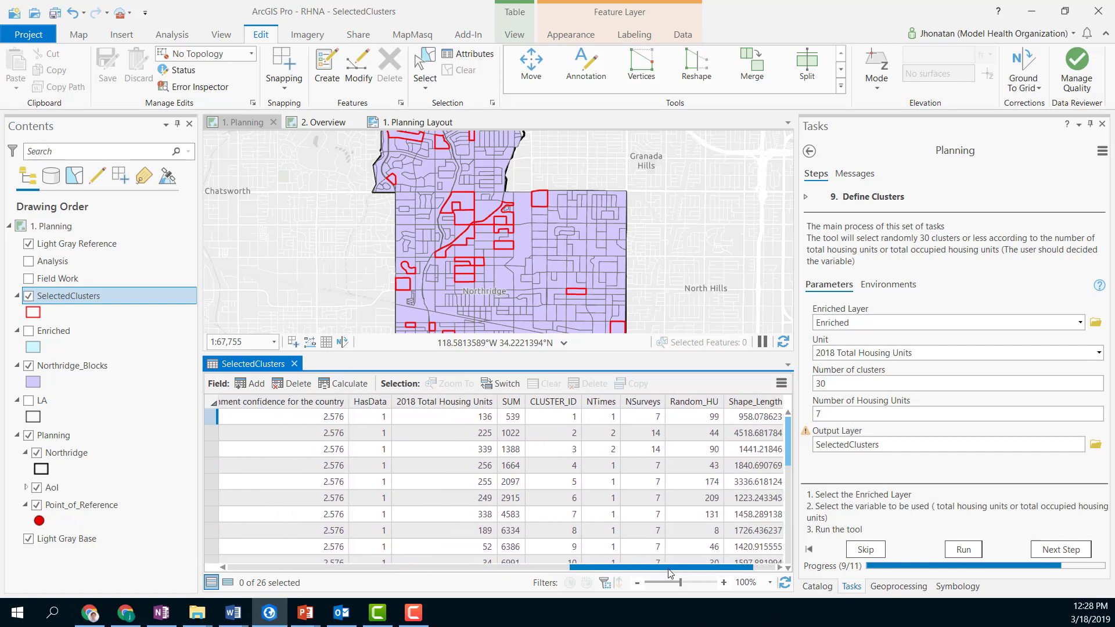
left_click(614, 433)
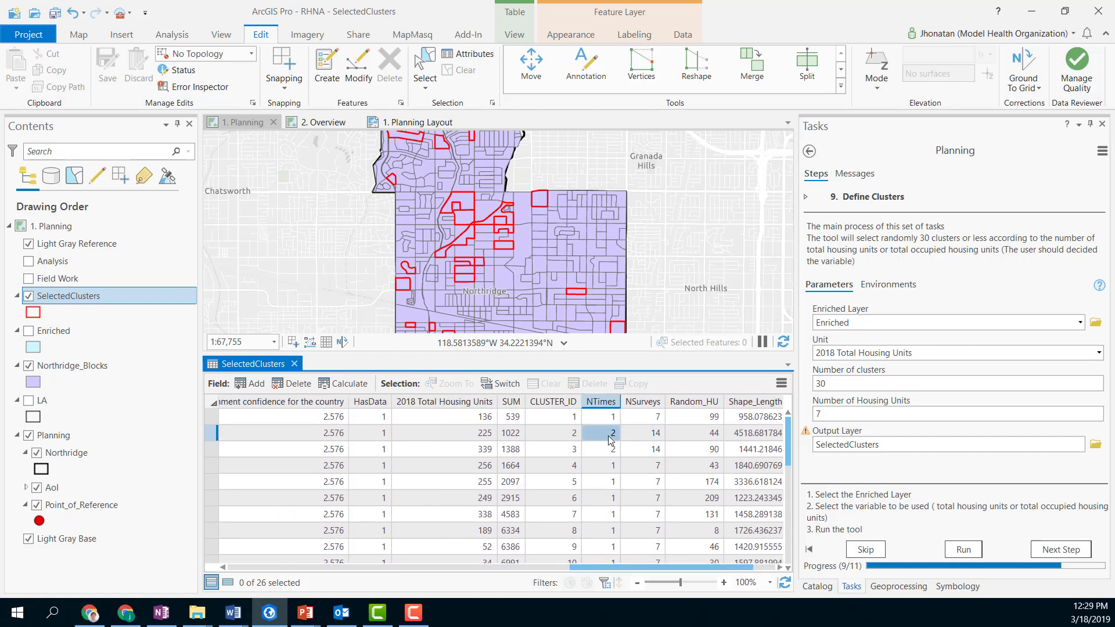
left_click(644, 440)
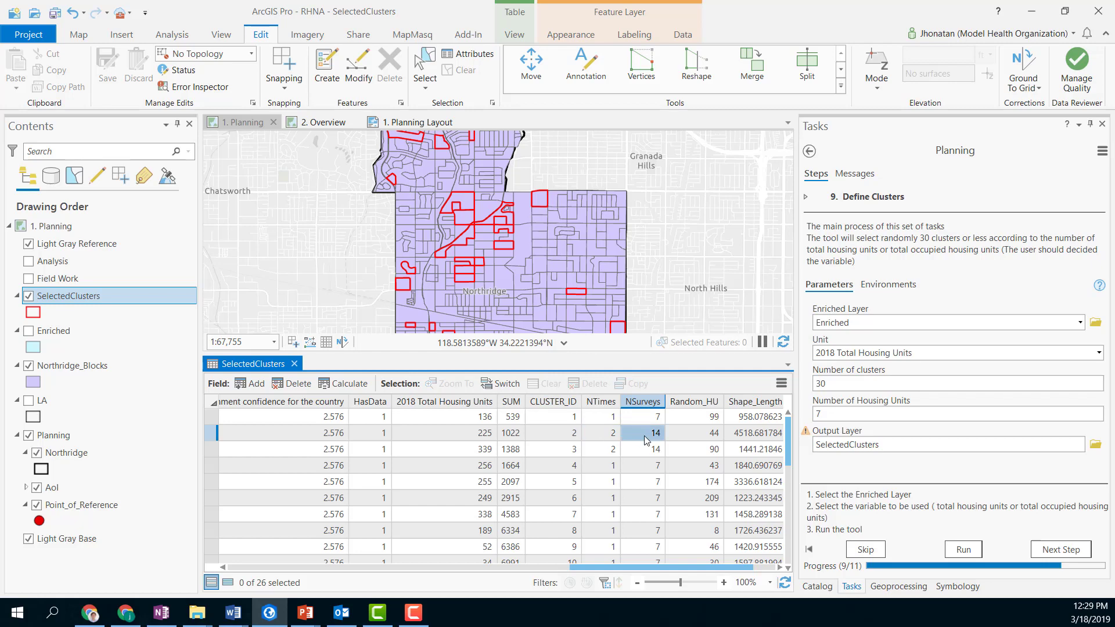
left_click(482, 433)
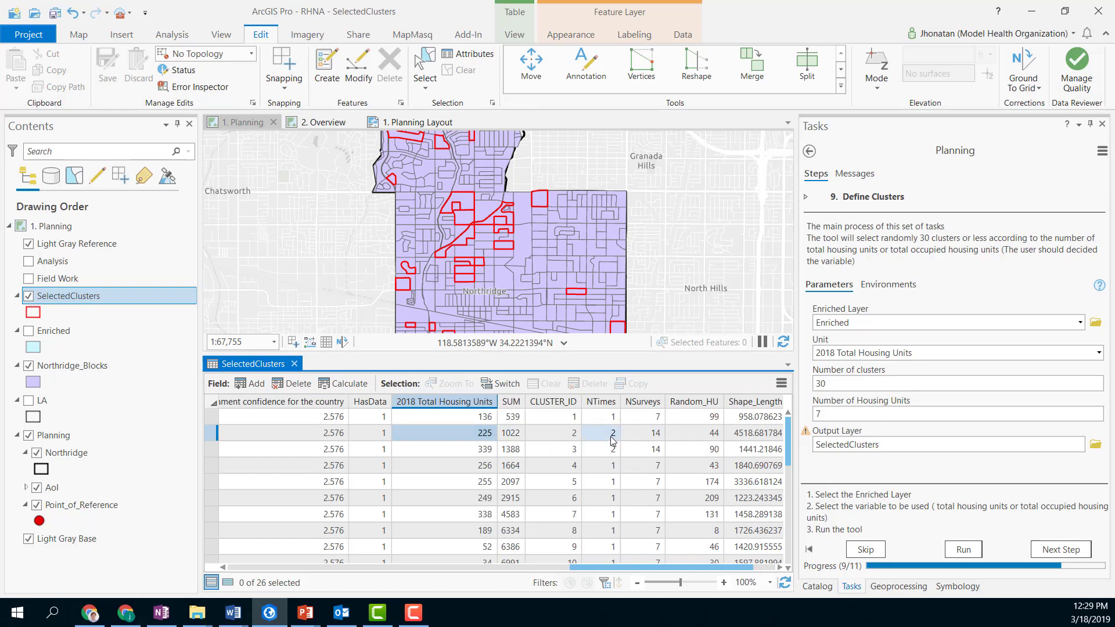
left_click(696, 433)
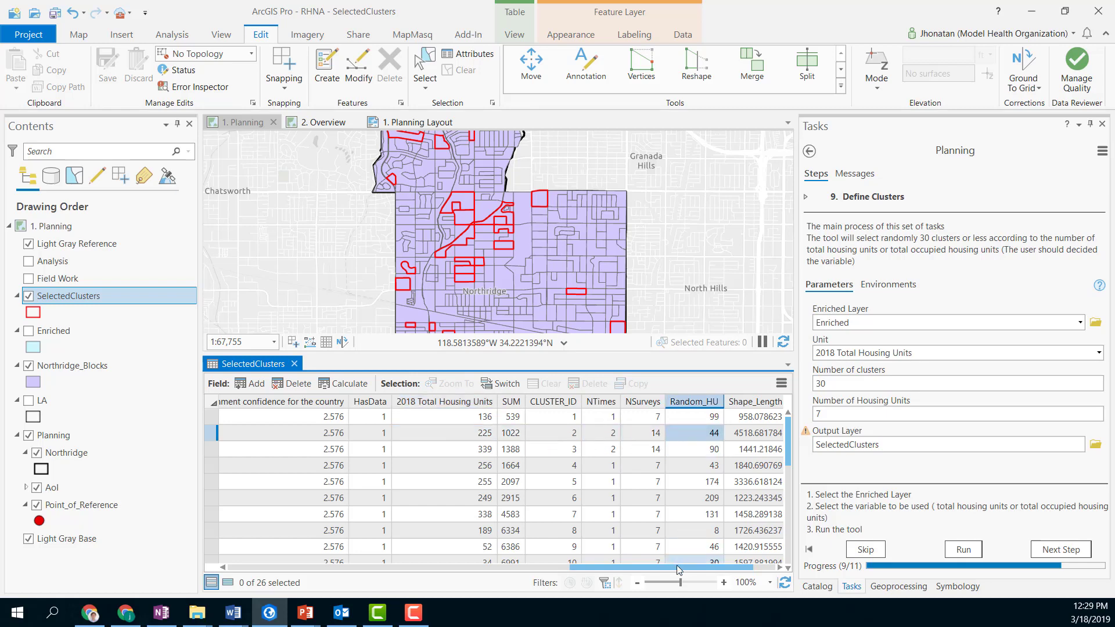
left_click_drag(679, 567, 725, 572)
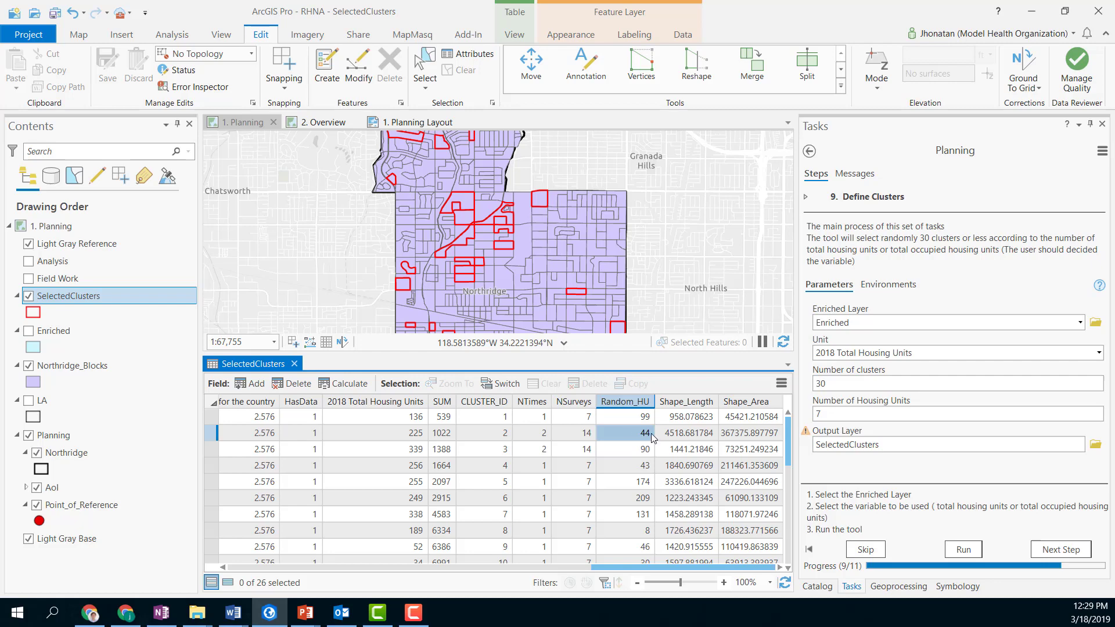
left_click(294, 364)
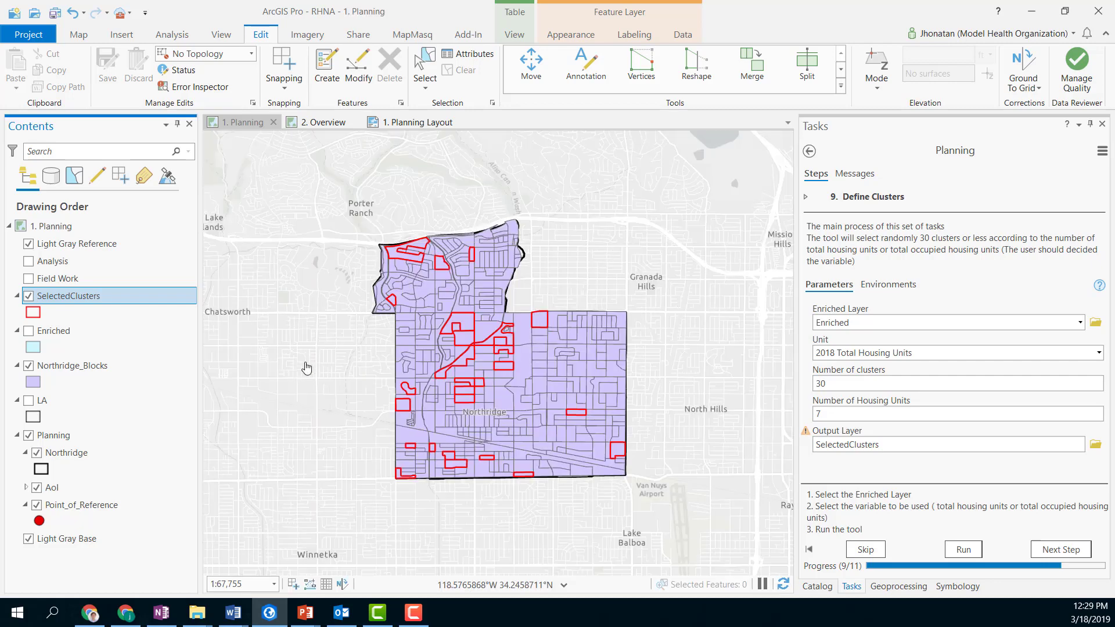
- Advance the task to Publish Cluster layer and run it on the SelectedClusters layer
left_click(1051, 555)
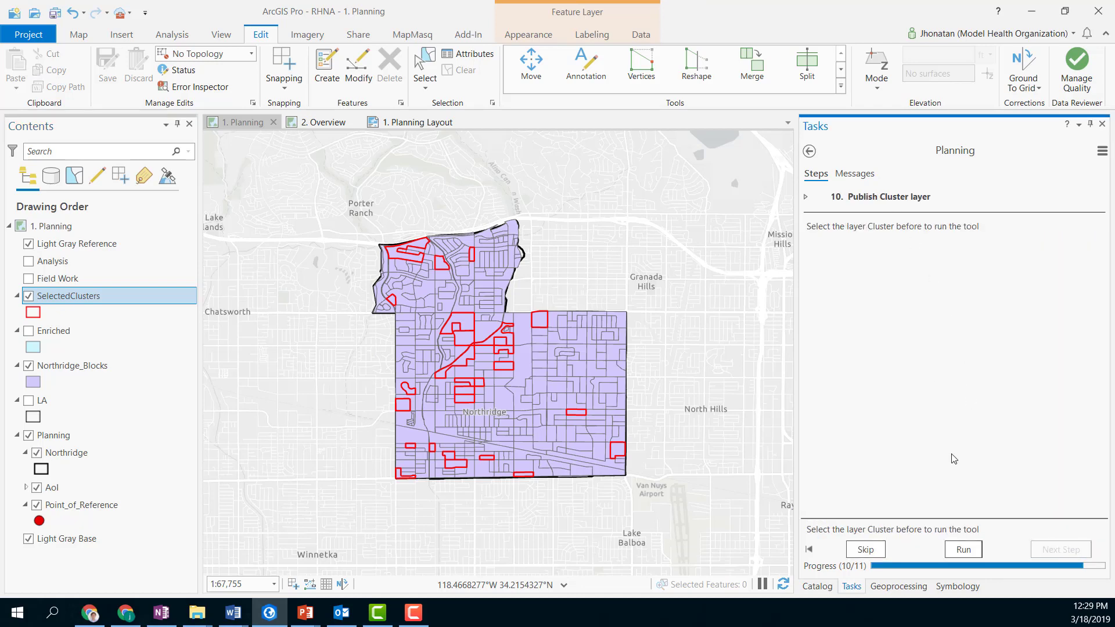
left_click(88, 296)
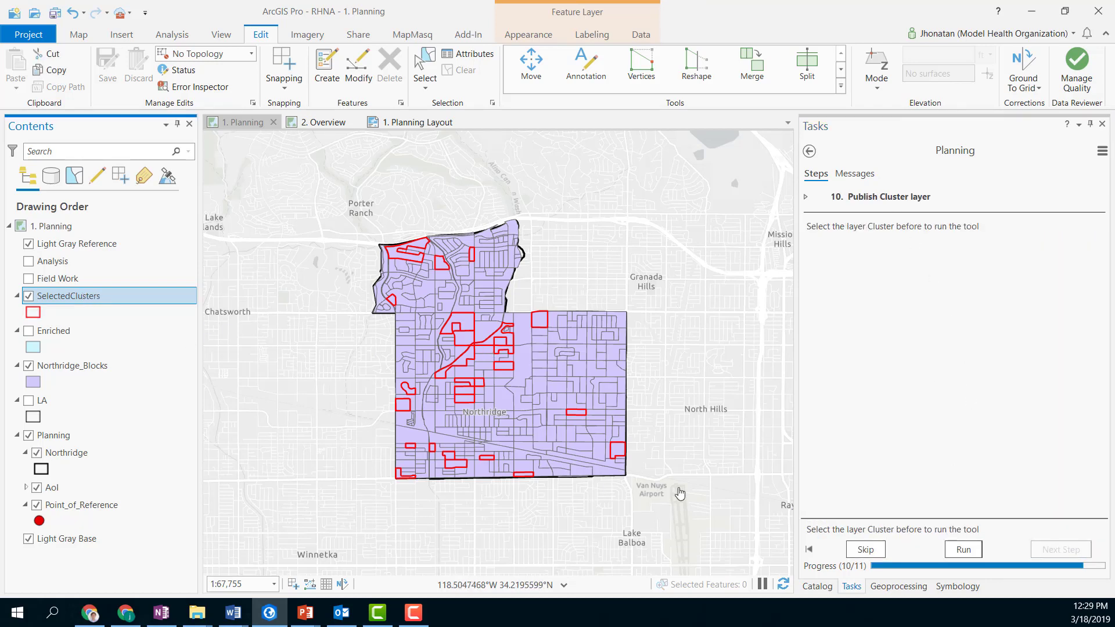
left_click(942, 550)
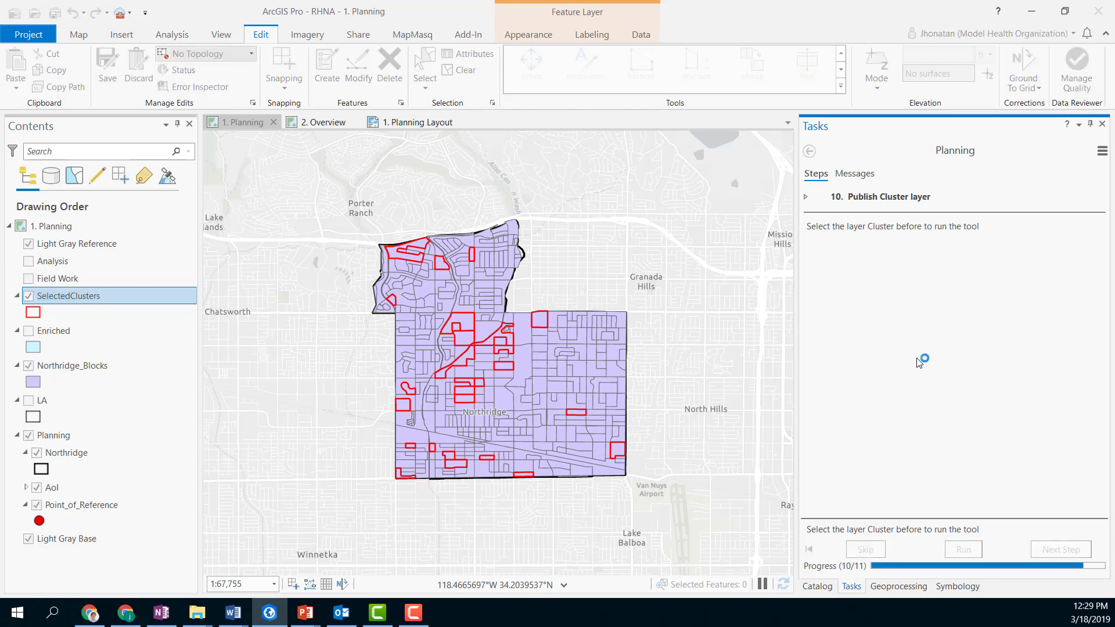